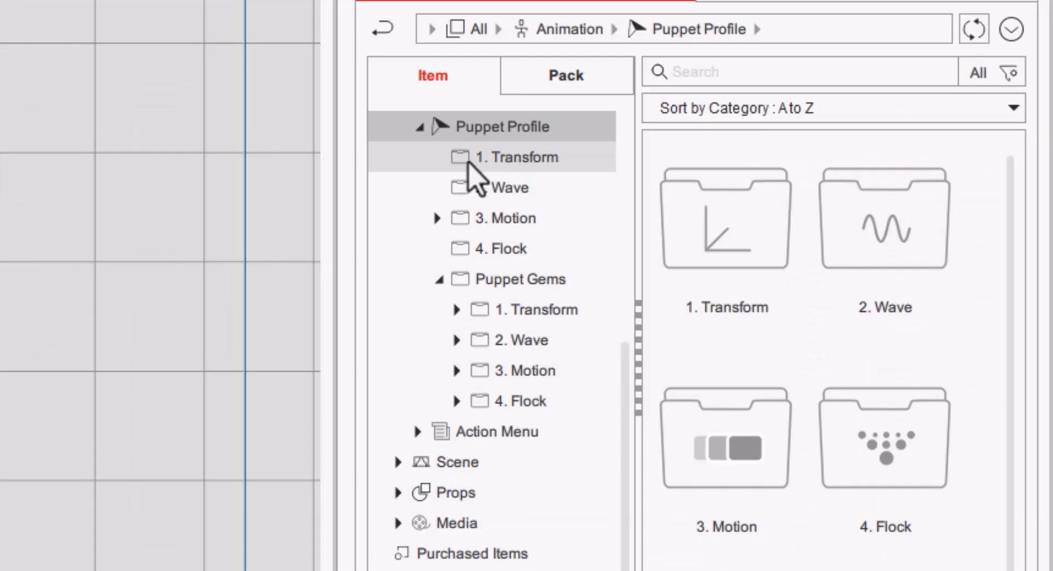
- Preview the Puppet Profile Transform, Wave, Motion and Flock preset groups in turn
click(790, 256)
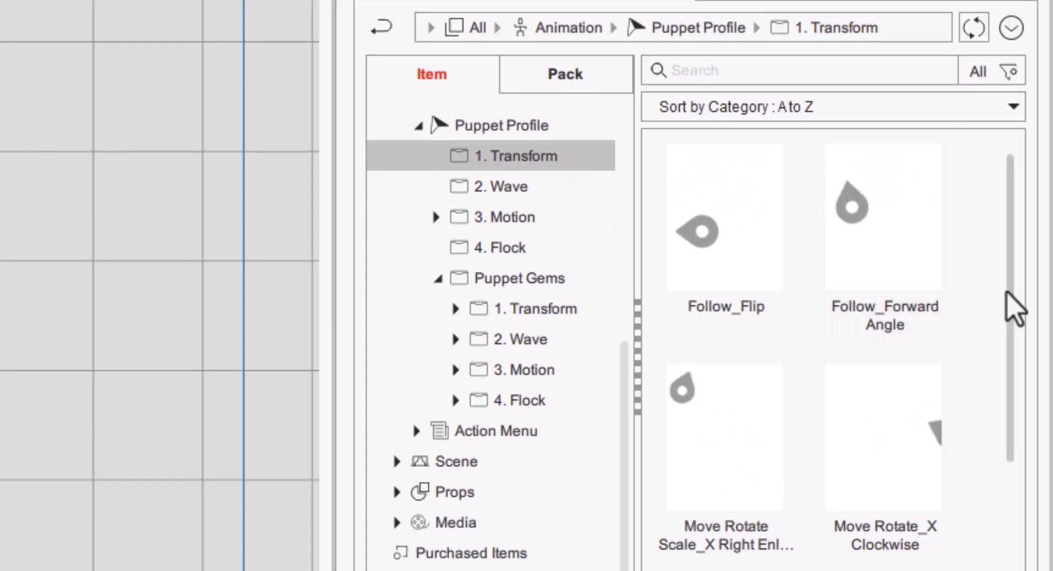
scroll(1015, 305, down, 5)
scroll(834, 350, down, 2)
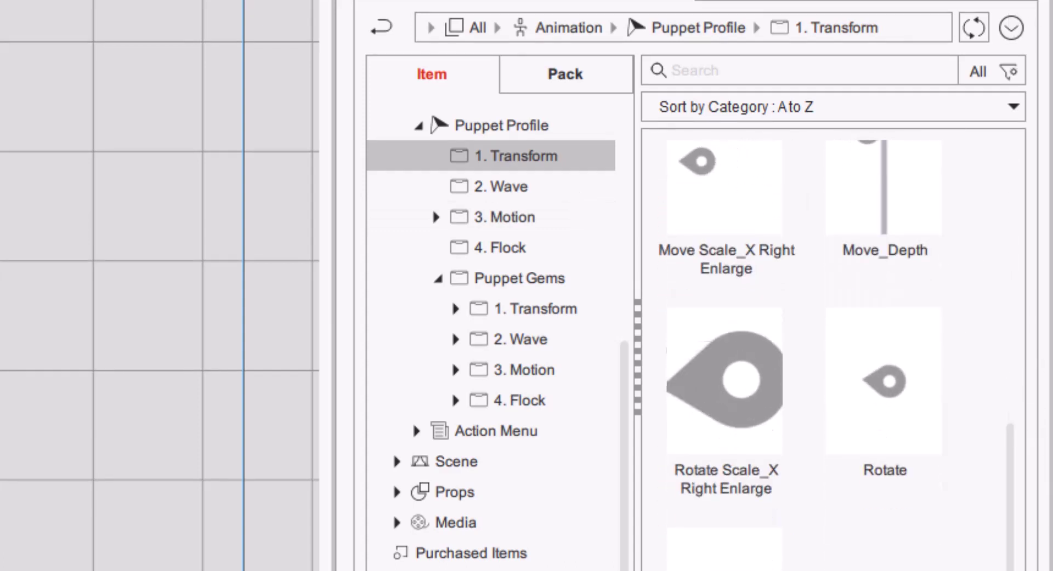
click(511, 186)
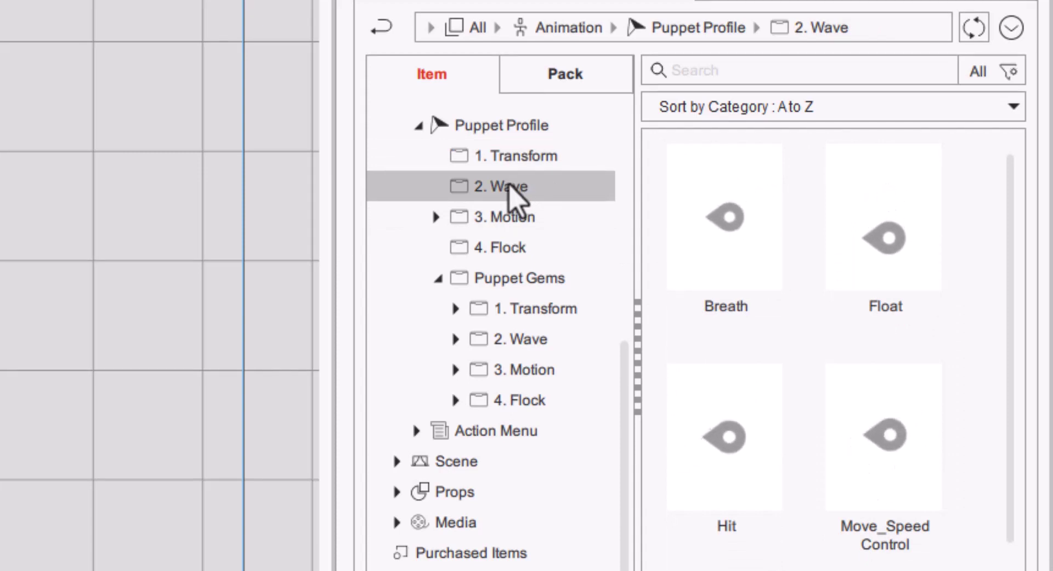
click(526, 217)
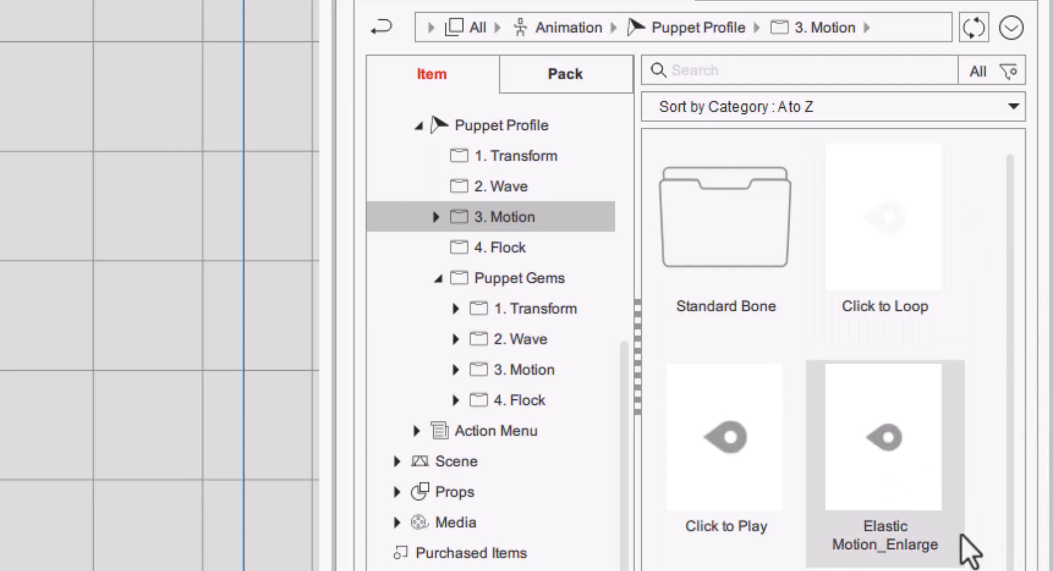
scroll(834, 351, down, 1)
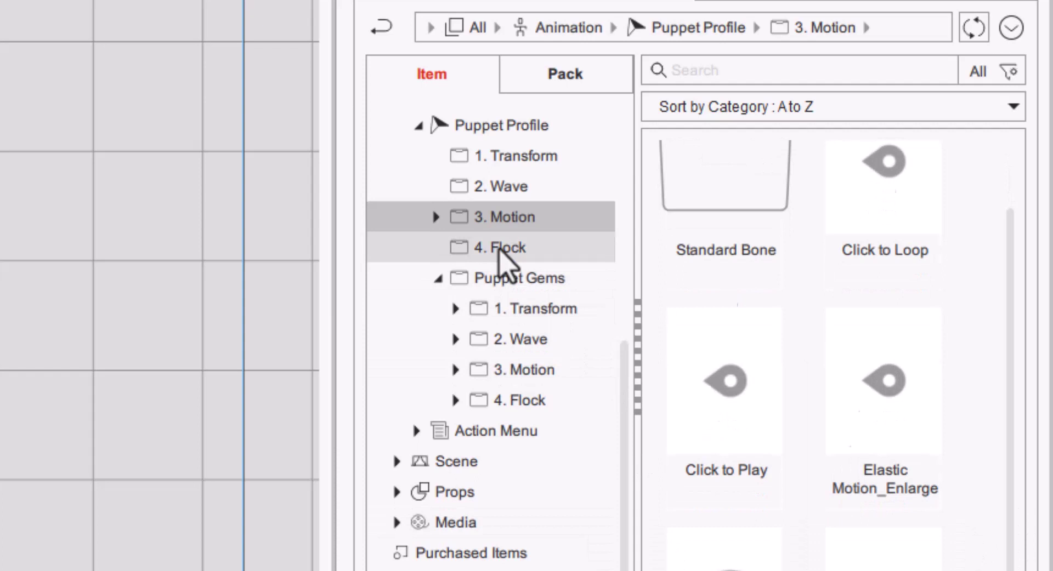
click(494, 250)
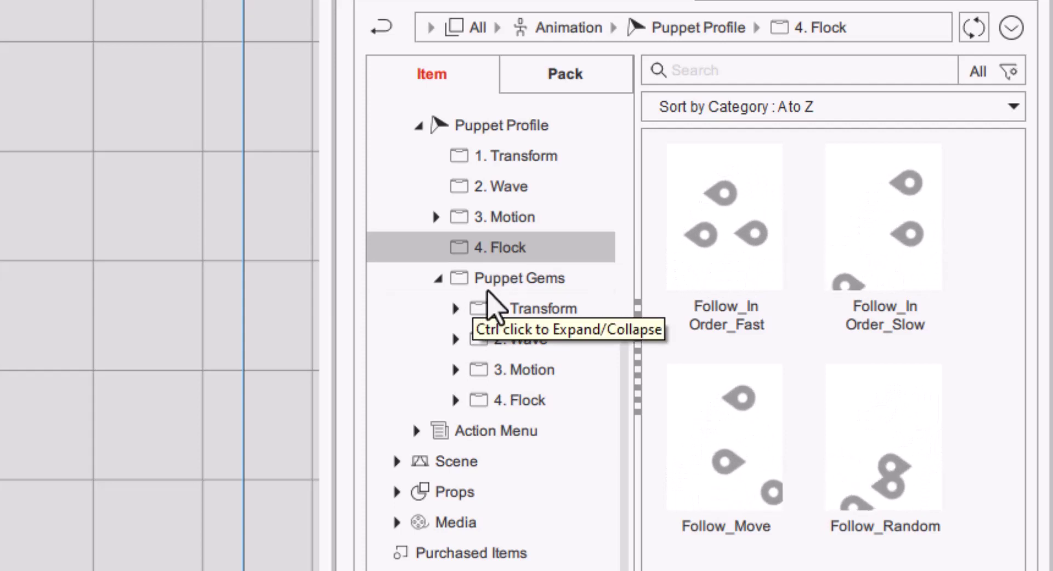
- Browse Puppet Gems Transform subfolders, Move through Move Rotate Scale, then collapse Transform
click(504, 279)
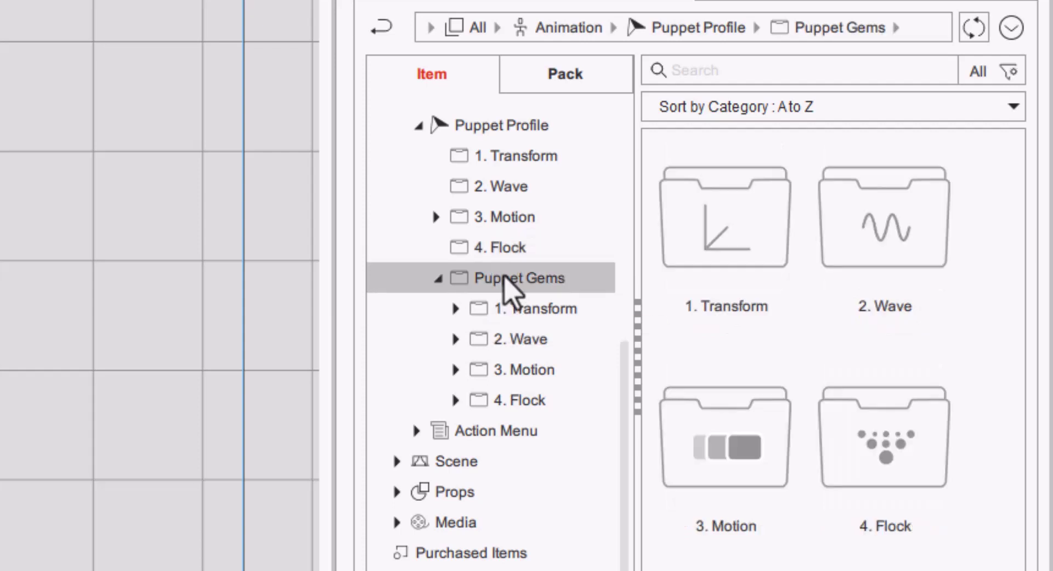
click(537, 310)
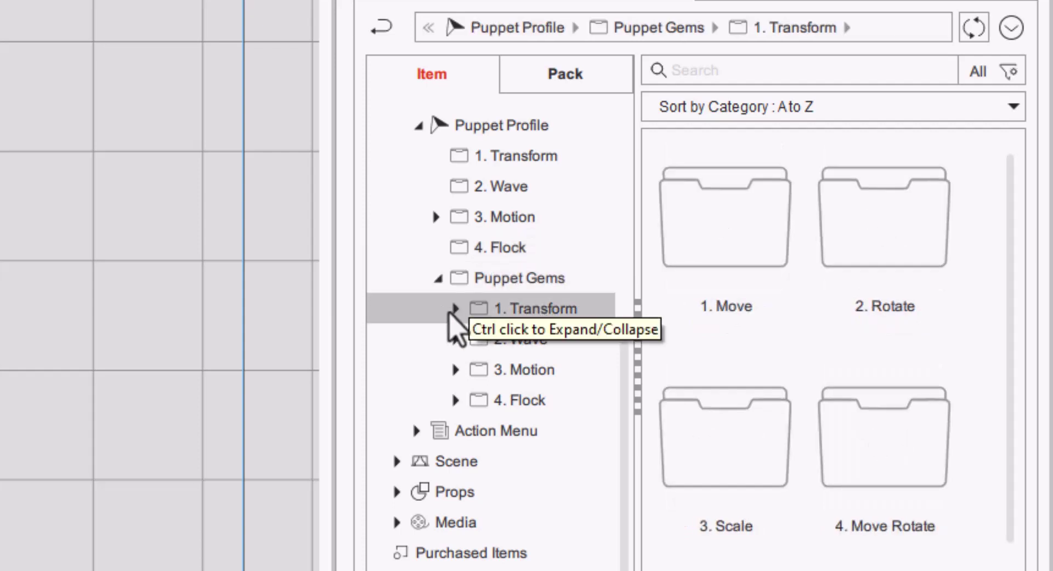
click(455, 309)
click(537, 341)
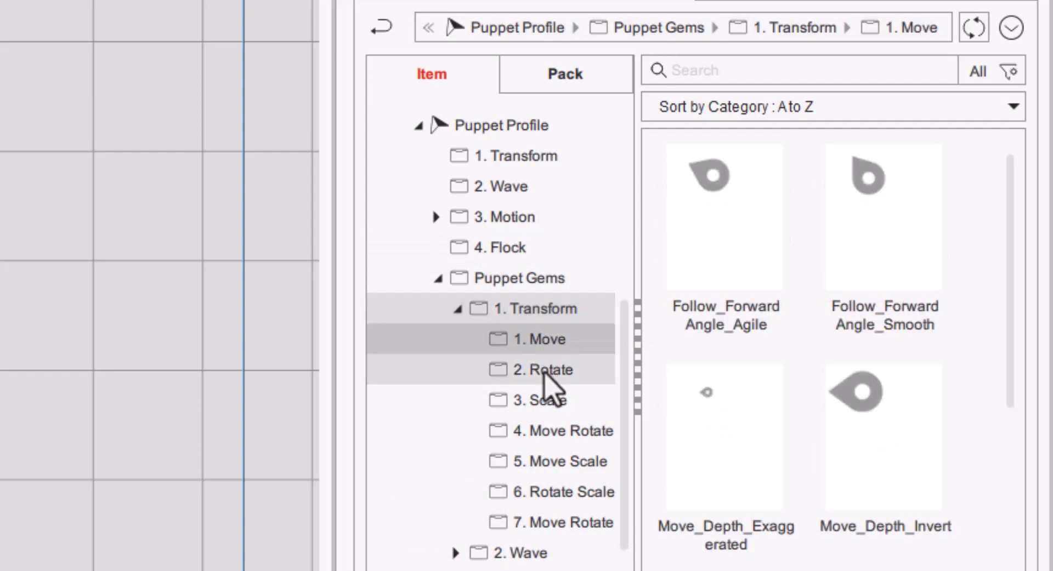
click(546, 370)
click(551, 402)
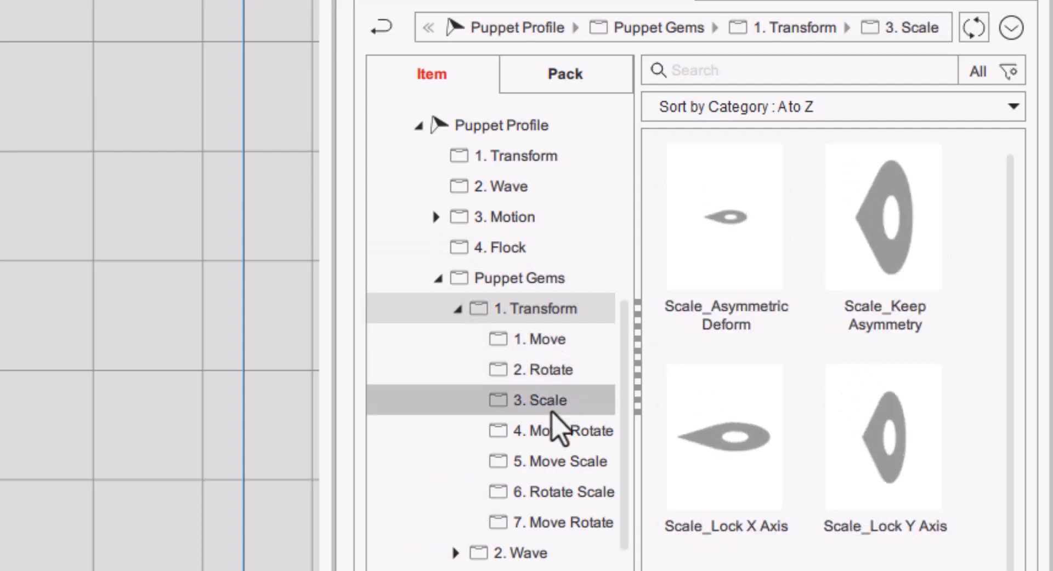
click(554, 432)
click(539, 461)
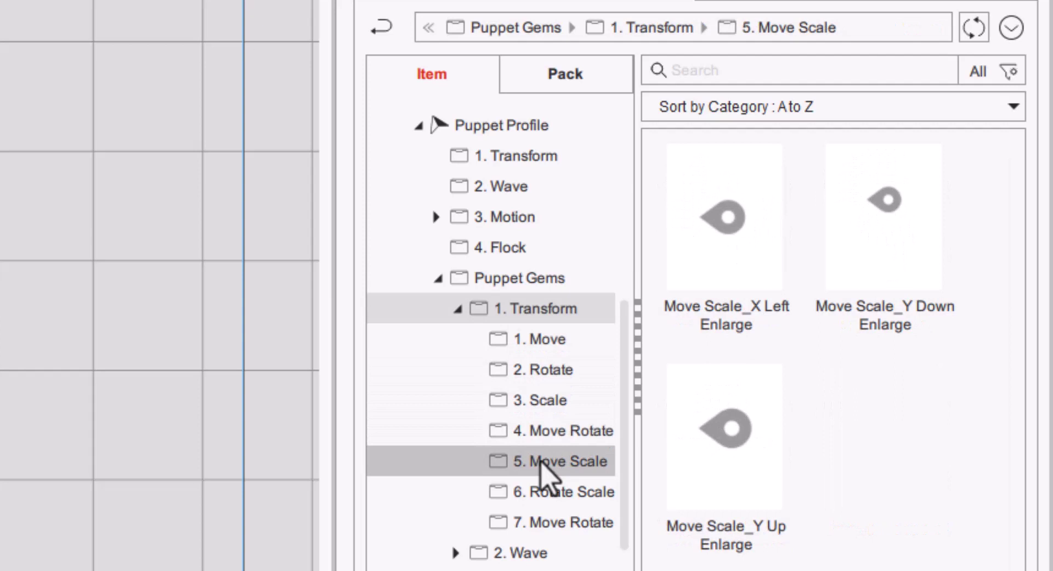
click(547, 493)
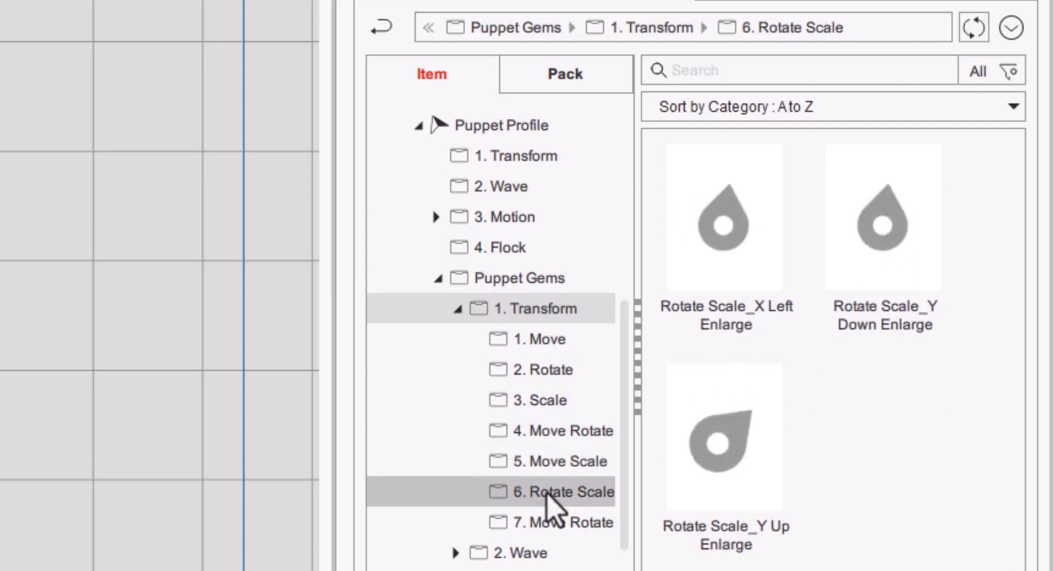
click(555, 522)
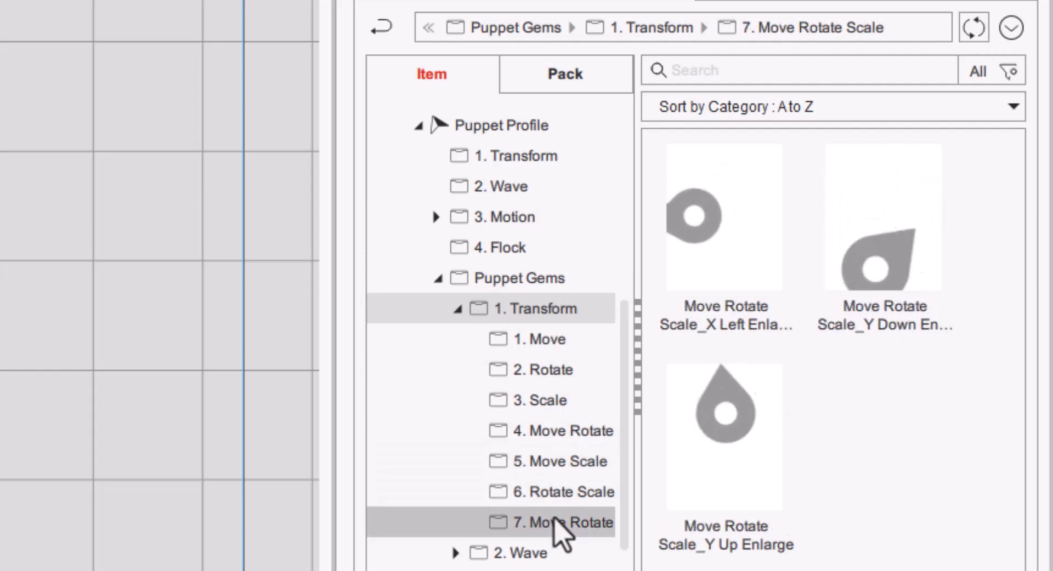
ctrl+click(525, 372)
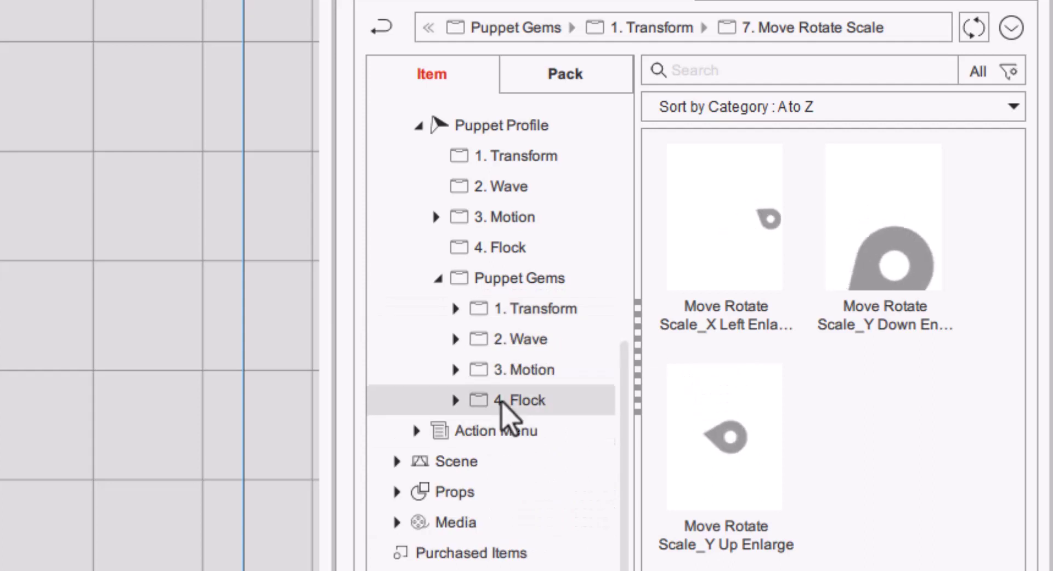
- Browse Puppet Gems Wave subfolders, Wave Move through Wave Move Rotate Scale, then collapse Wave
click(518, 343)
click(454, 339)
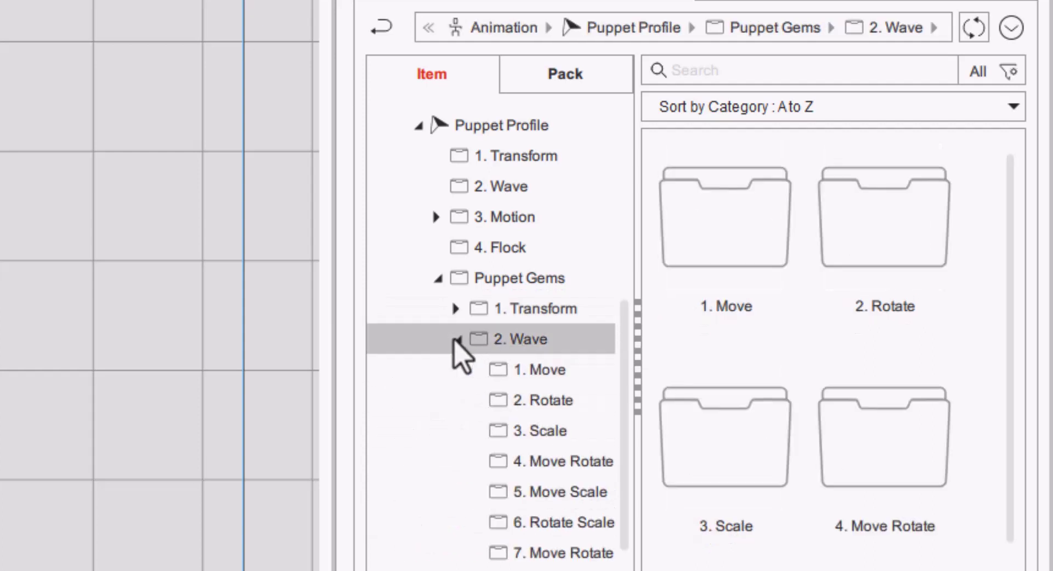
click(543, 378)
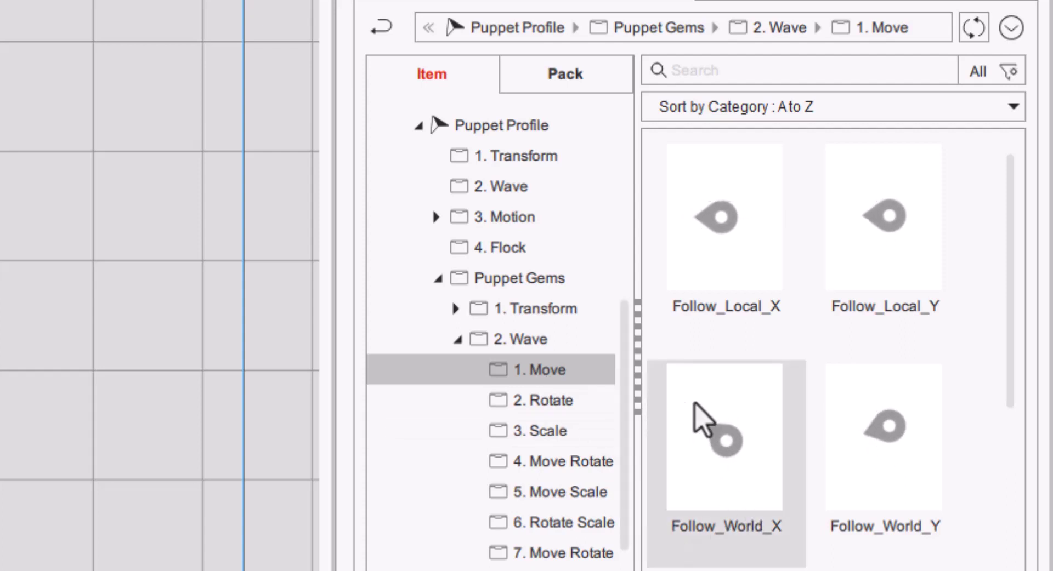
click(546, 403)
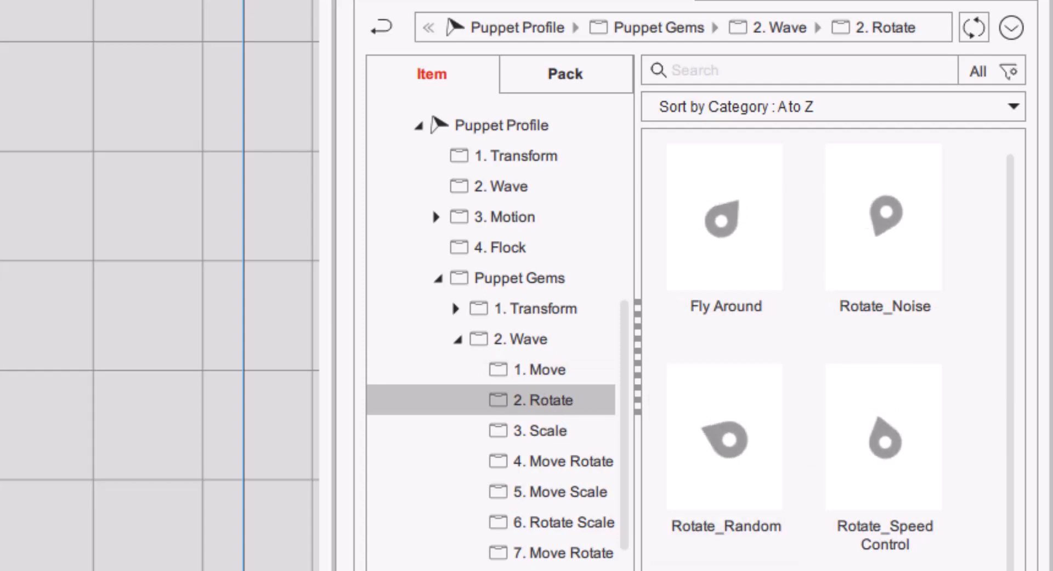
click(532, 433)
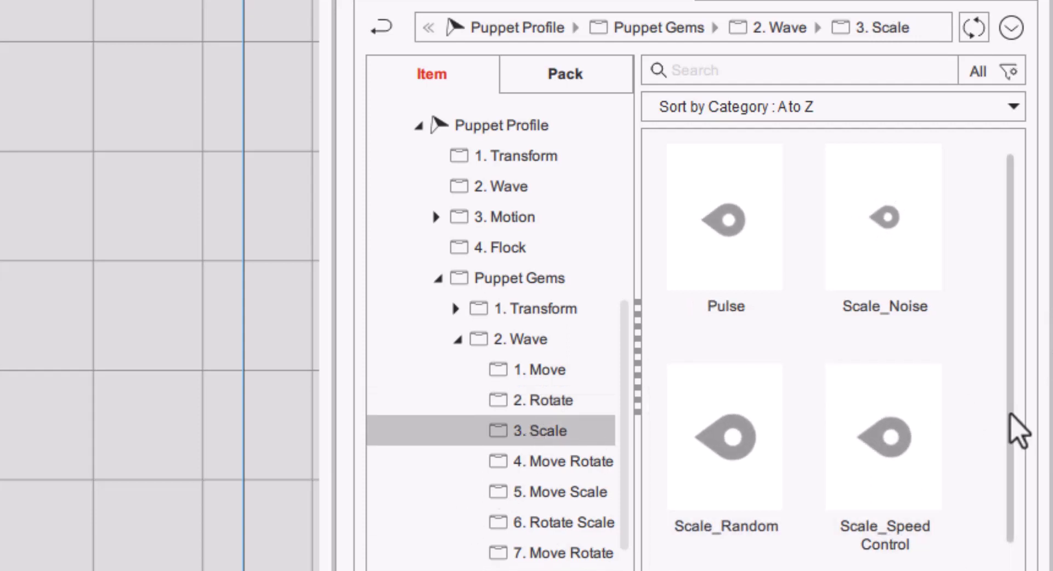
drag(1013, 423, 1015, 570)
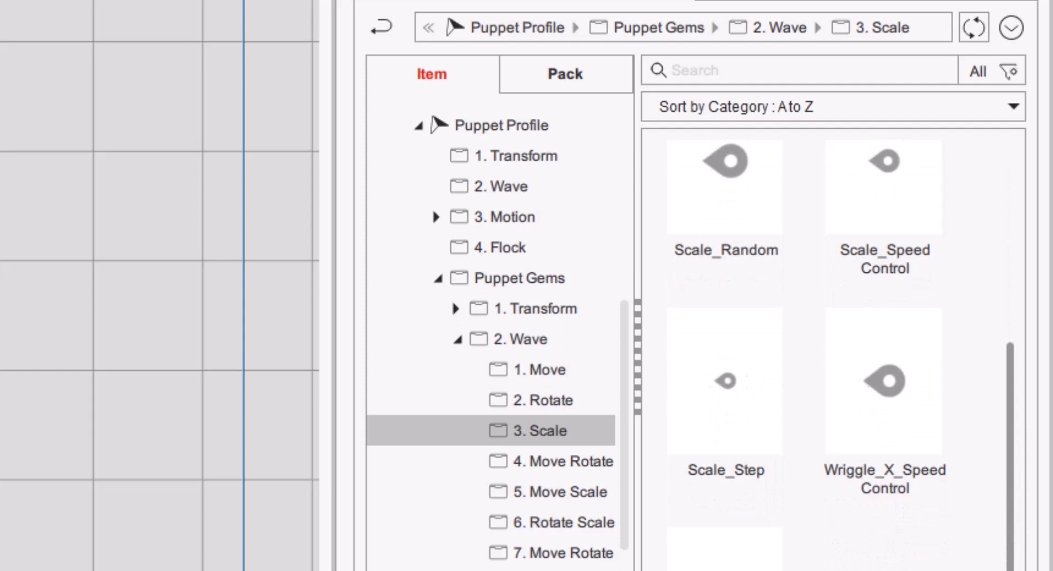
click(520, 485)
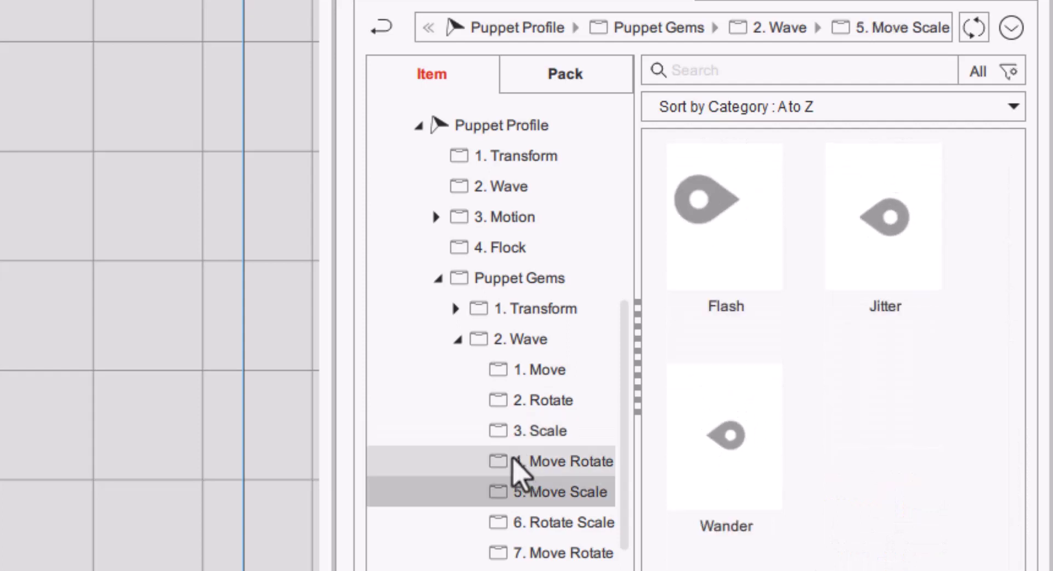
click(546, 526)
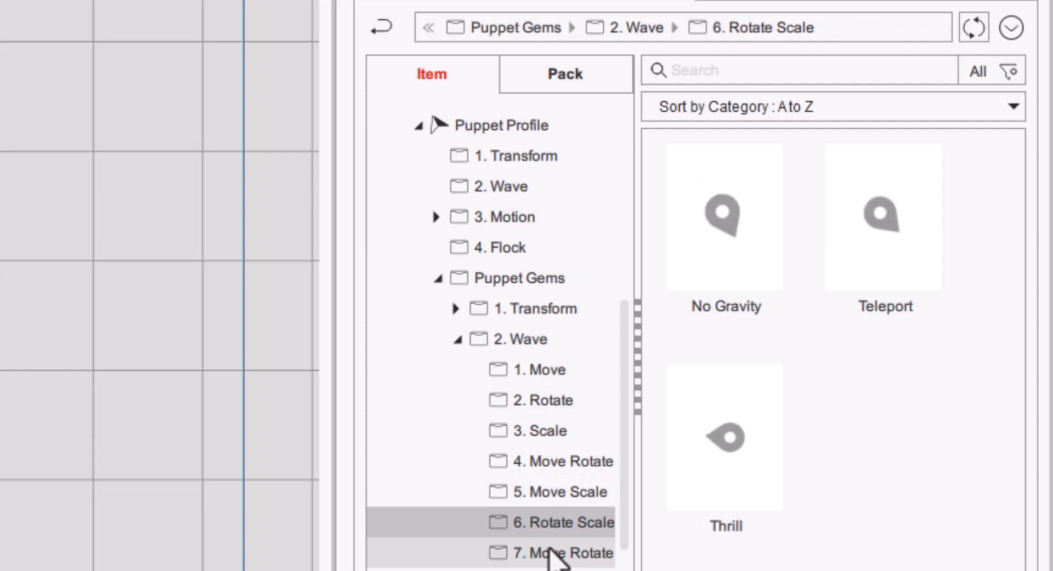
click(548, 554)
click(458, 340)
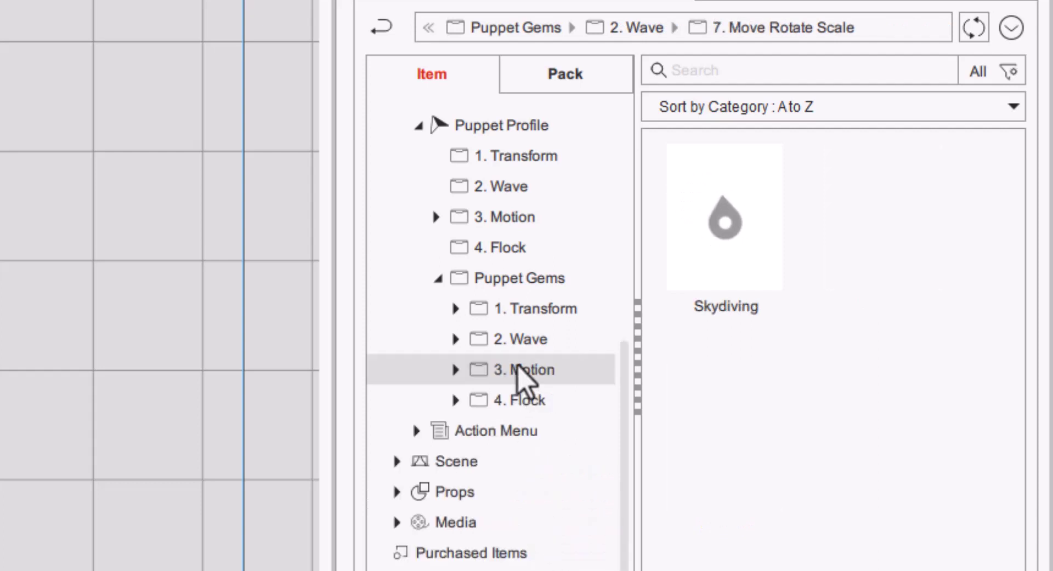
- Check the Puppet Gems Motion presets, then expand and show the 4. Flock presets
click(499, 372)
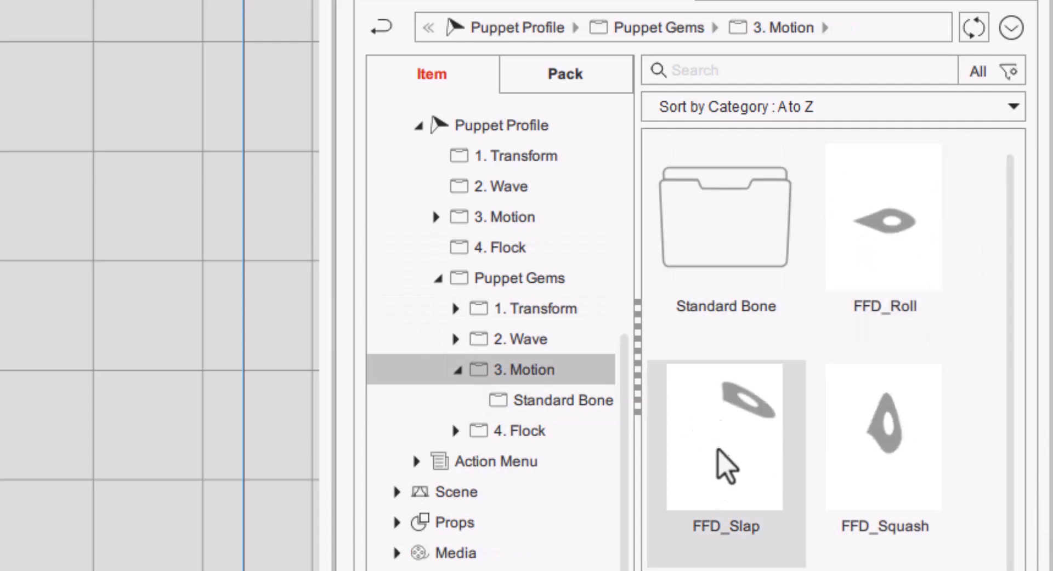
scroll(822, 384, down, 1)
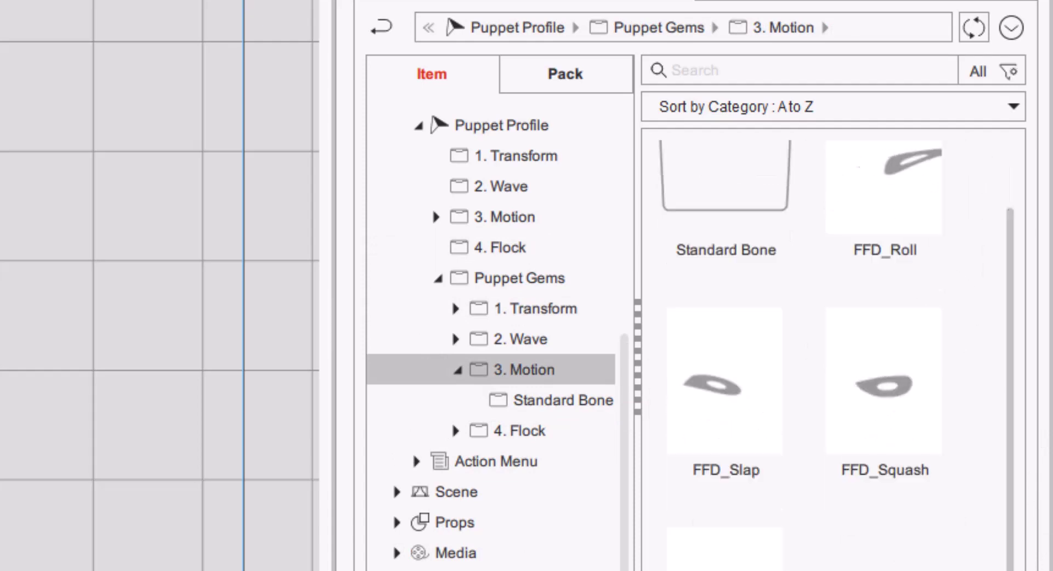
click(458, 371)
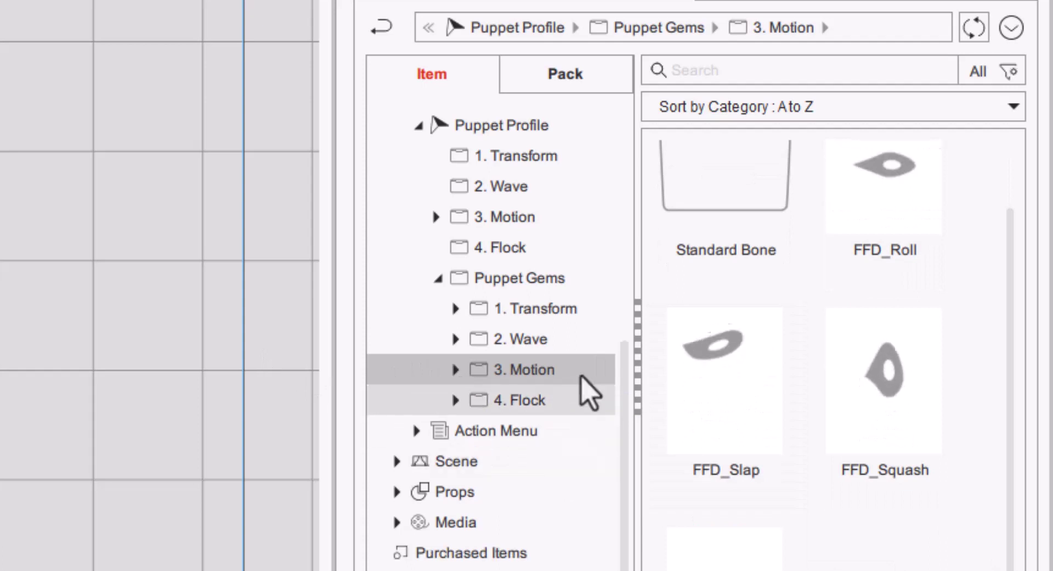
click(455, 401)
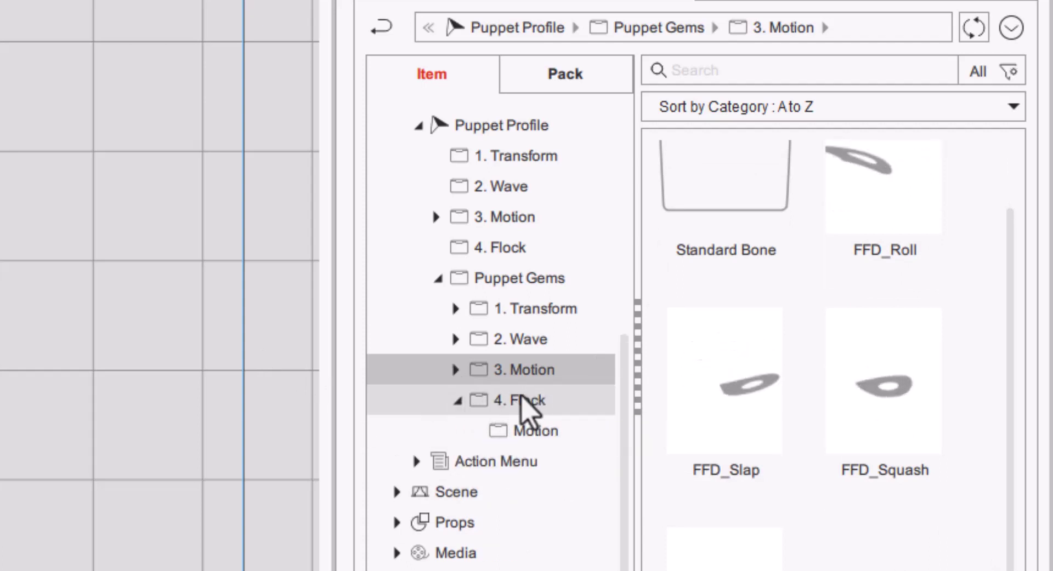
click(520, 401)
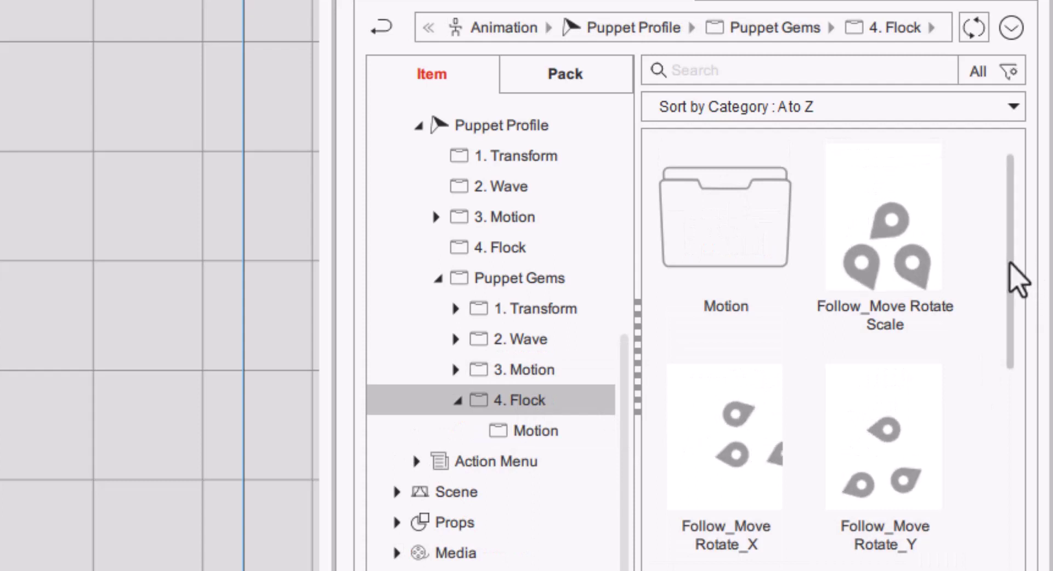
drag(1011, 264, 1014, 570)
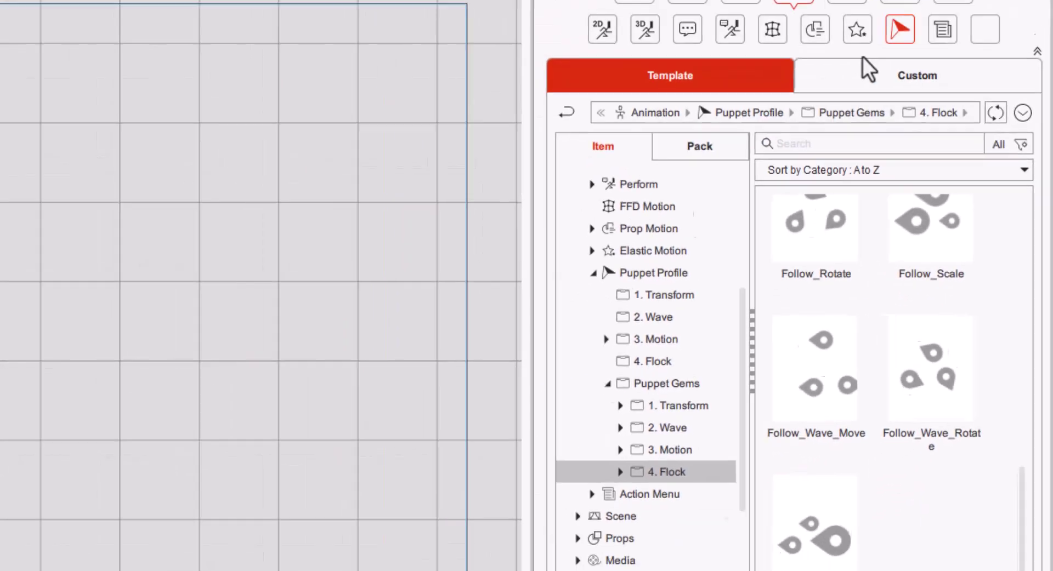
- Apply halloween background.ctProp from the Custom Props library to the stage
click(871, 71)
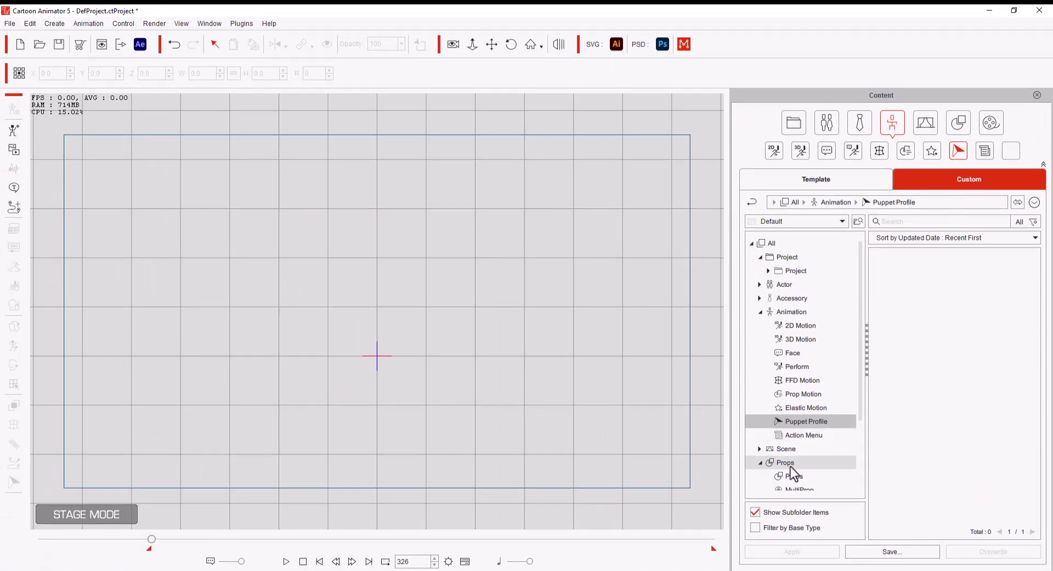
click(793, 475)
drag(1036, 299, 1048, 469)
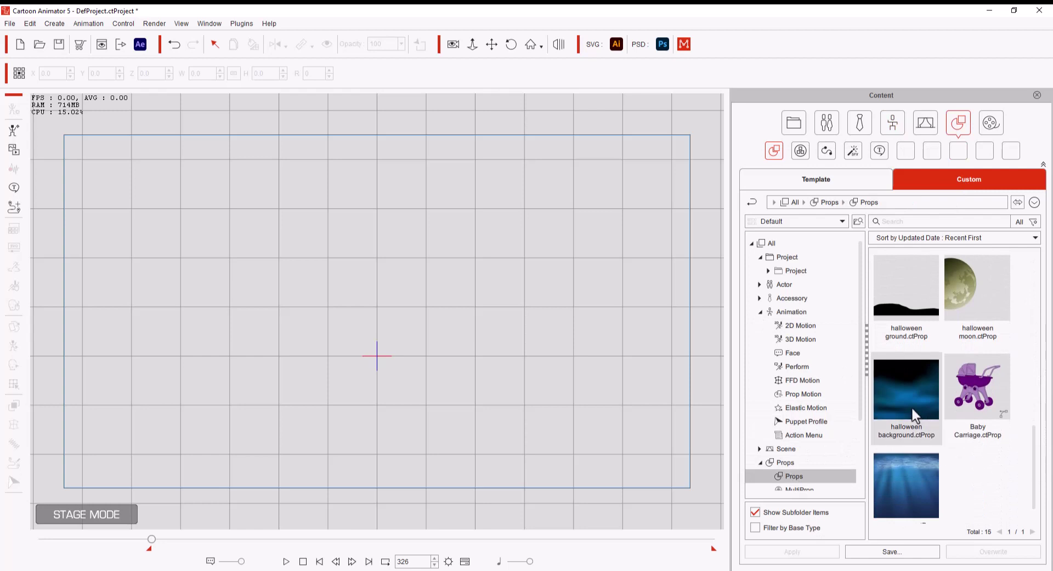
click(903, 394)
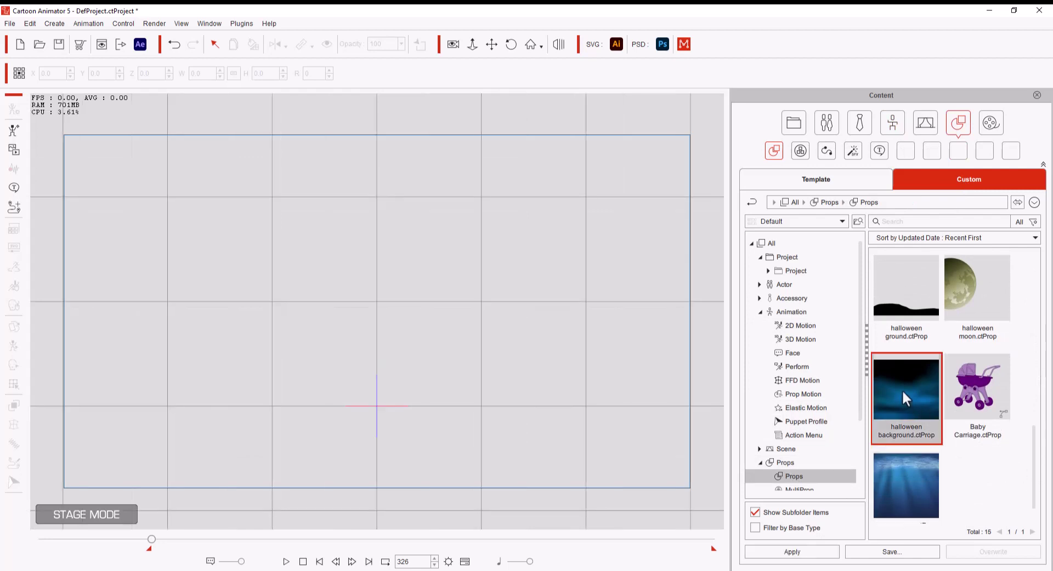
click(801, 552)
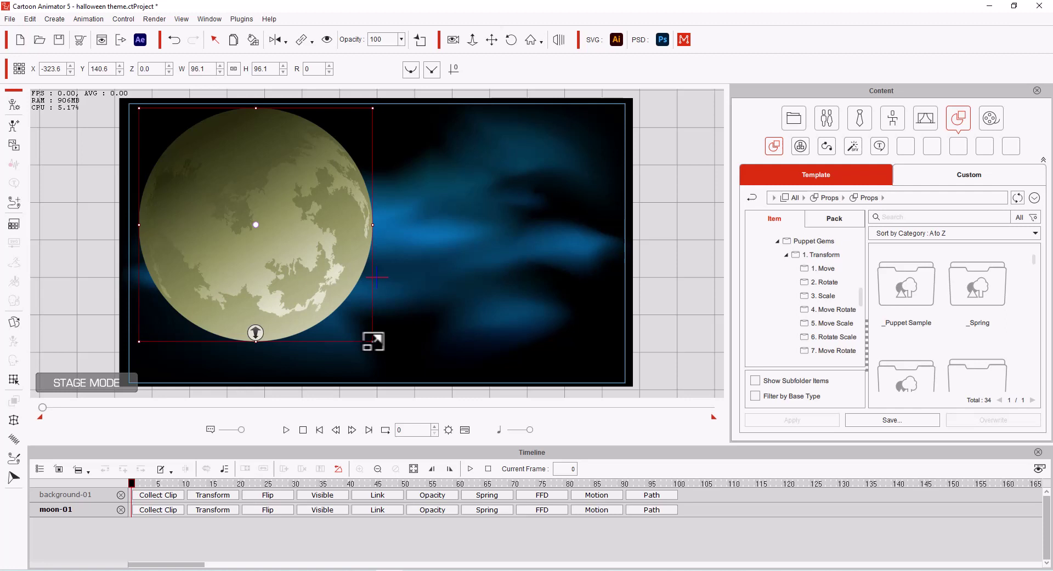
- Shrink the moon, add a Path_Offset key at frame 130, and drag the moon down, enlarged
drag(373, 341, 267, 83)
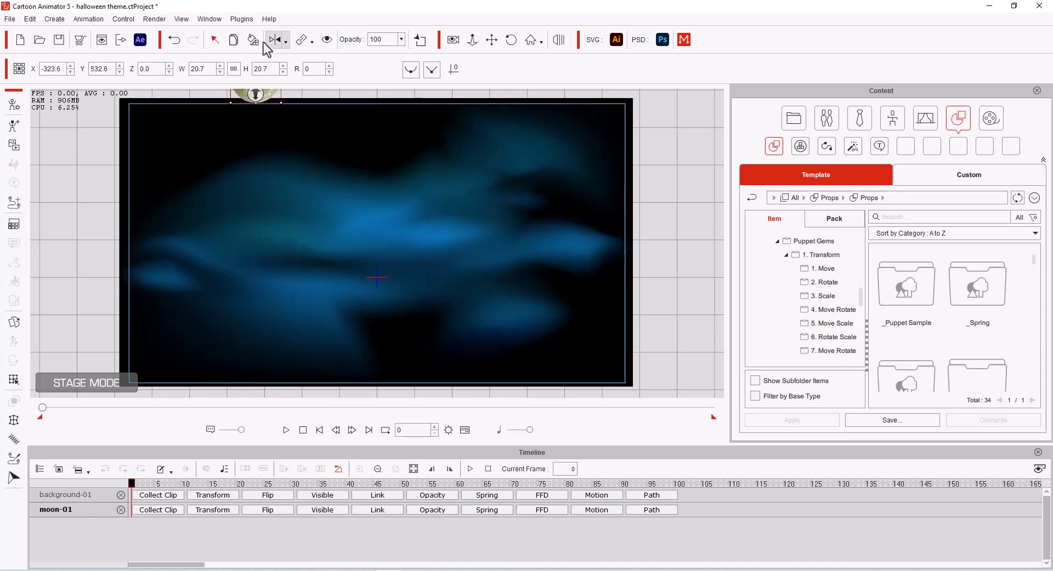
click(657, 509)
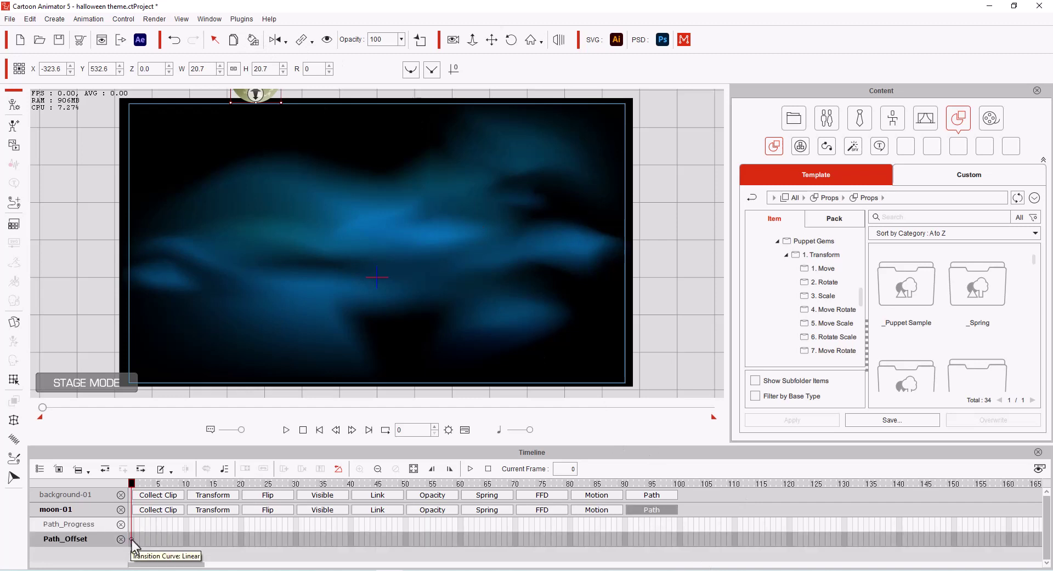
double_click(844, 540)
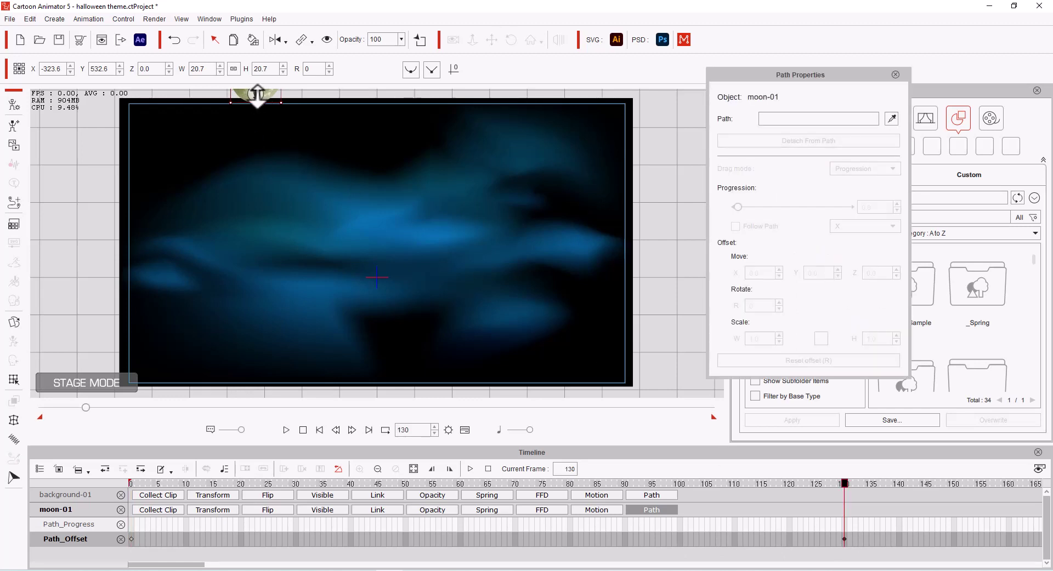
drag(270, 95, 255, 331)
- Give the moon's path keyframe a Smooth ease curve and play back the motion
key(Home)
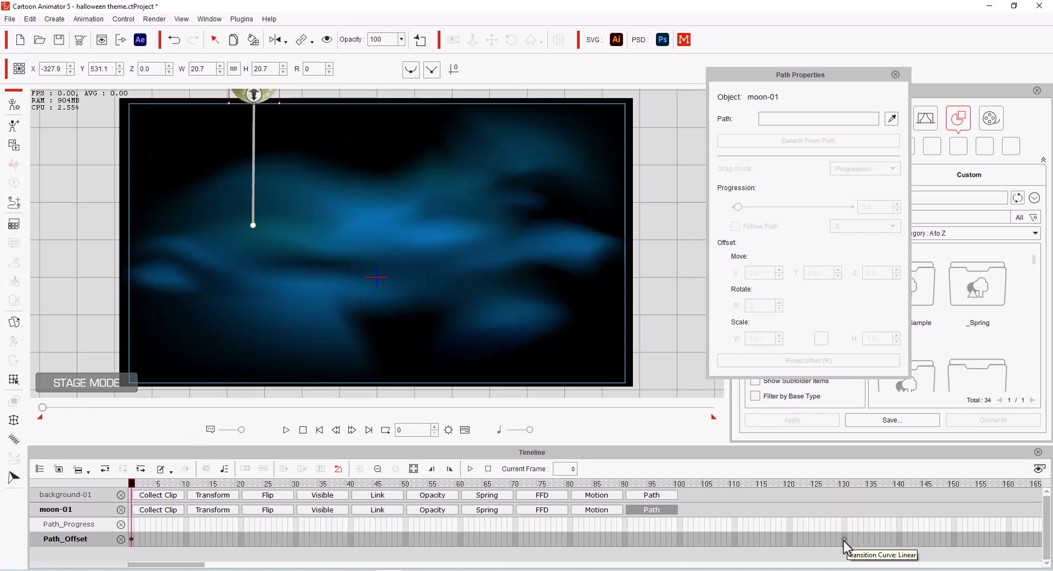
click(844, 541)
right_click(130, 541)
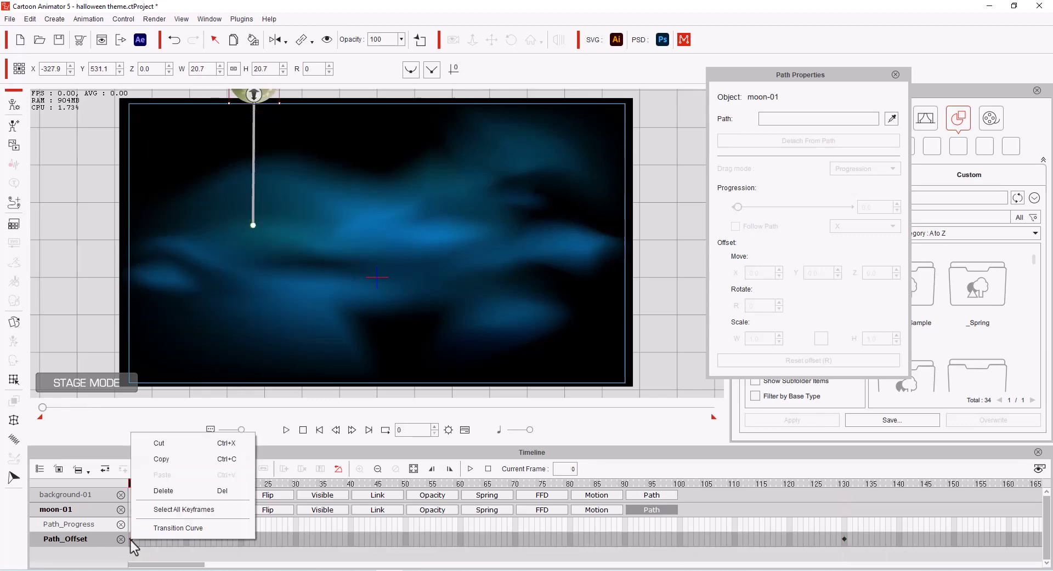
key(Escape)
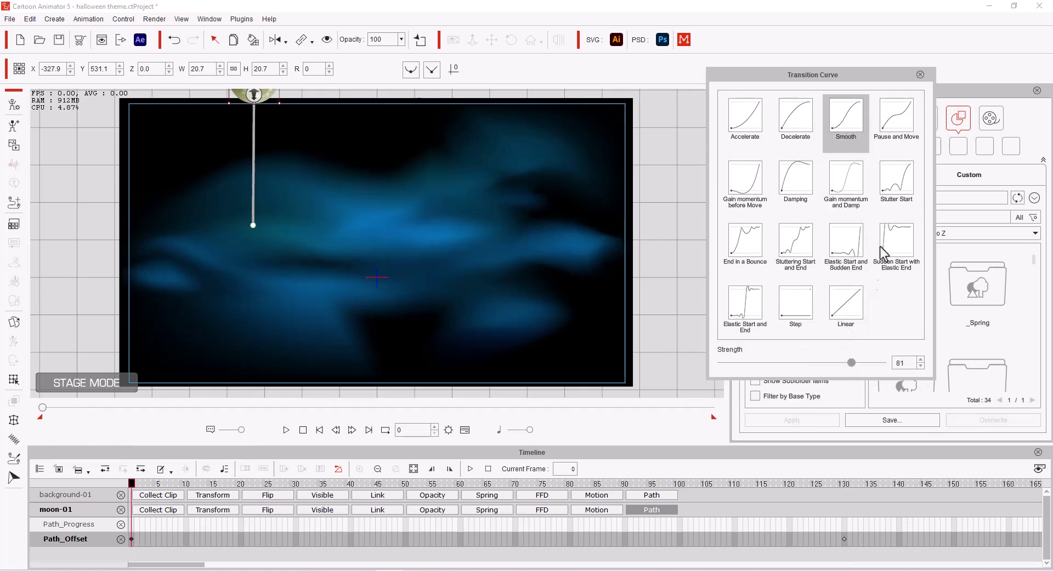
click(920, 75)
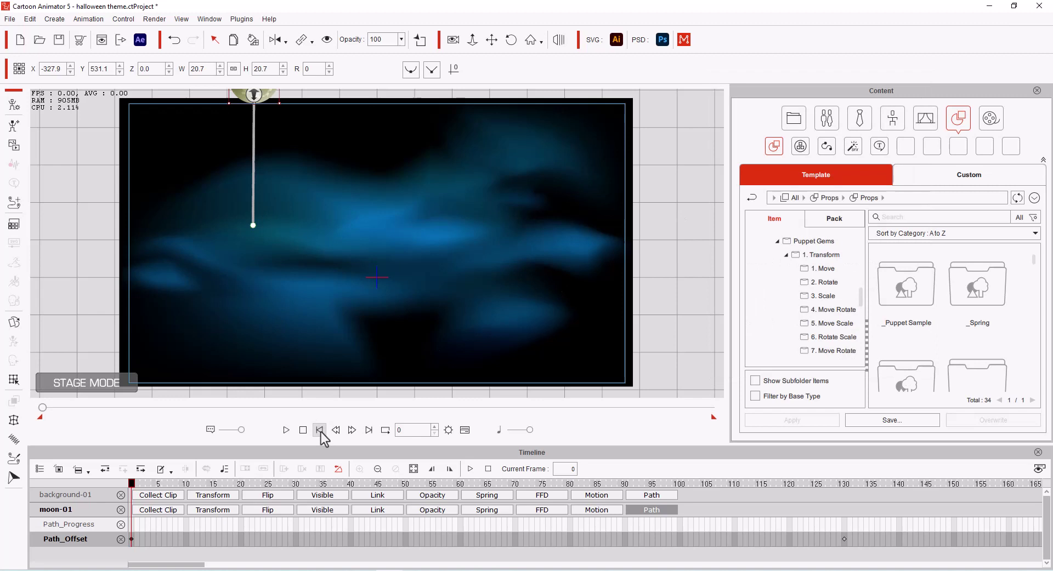
click(287, 431)
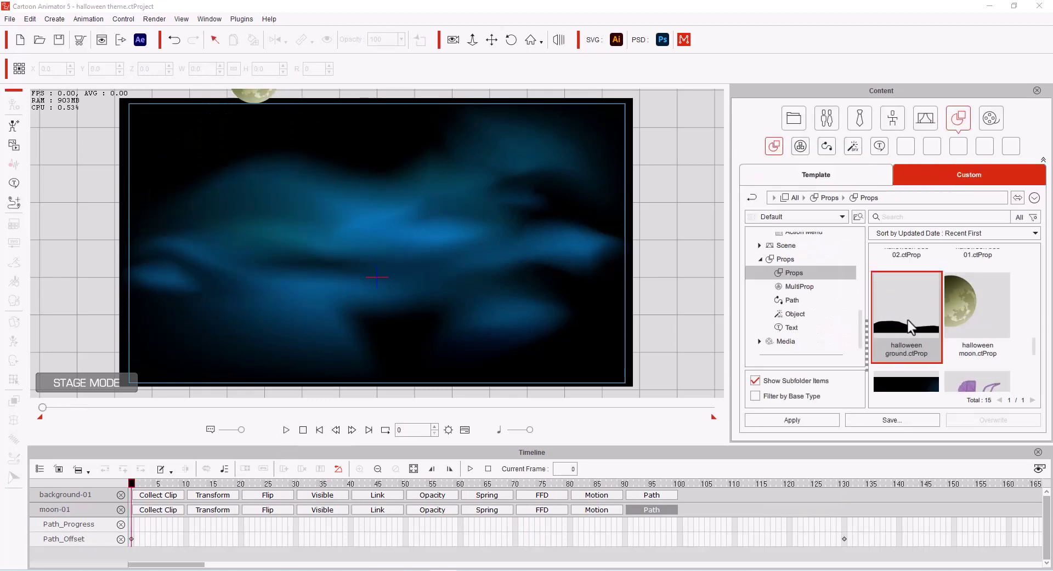
- Apply halloween ground, adjust its Z order, place it at the bottom, save, and play
click(821, 421)
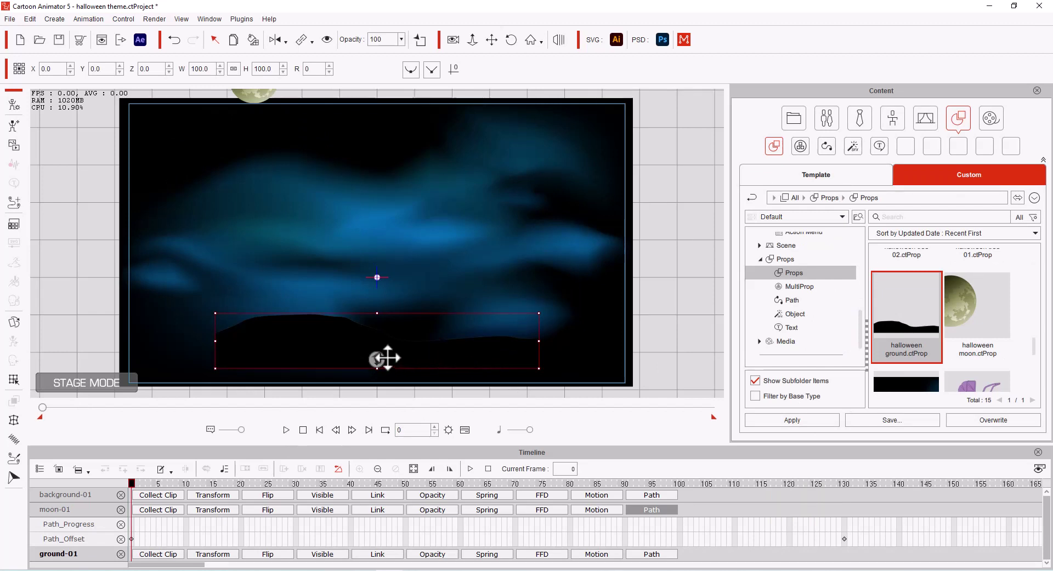
drag(374, 359, 375, 384)
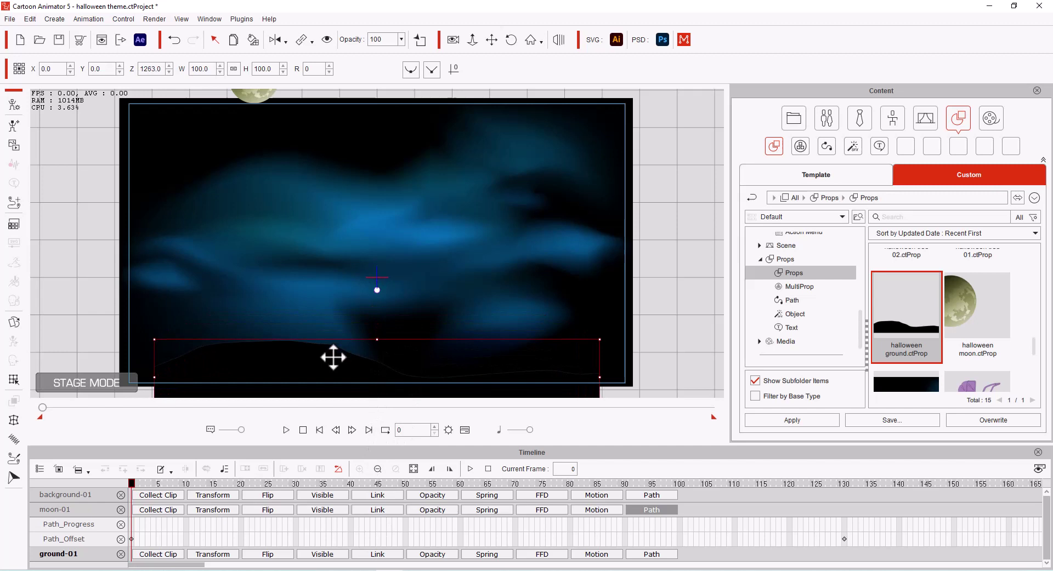
drag(329, 340, 395, 364)
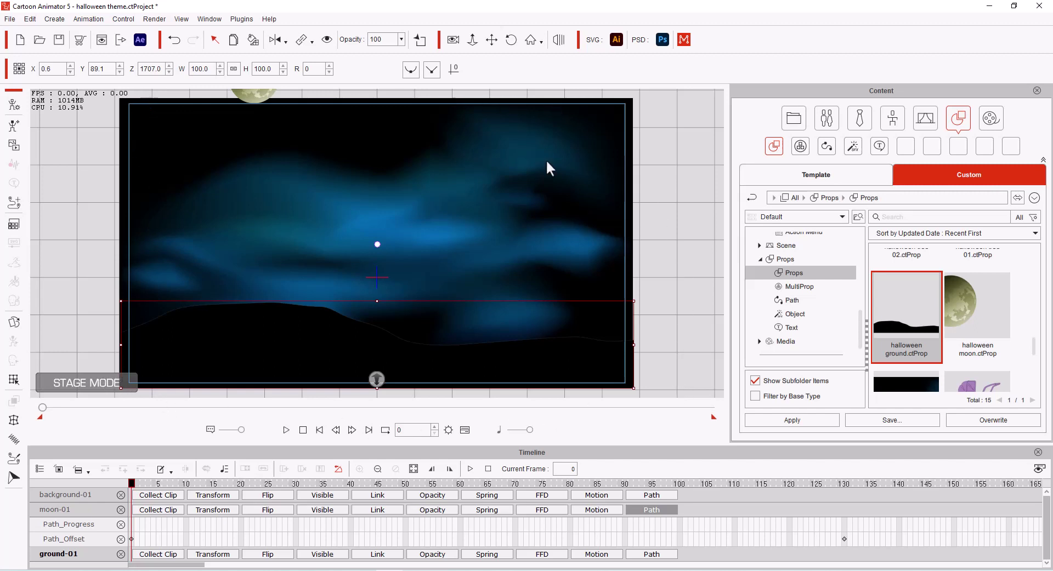
key(ctrl+s)
click(286, 431)
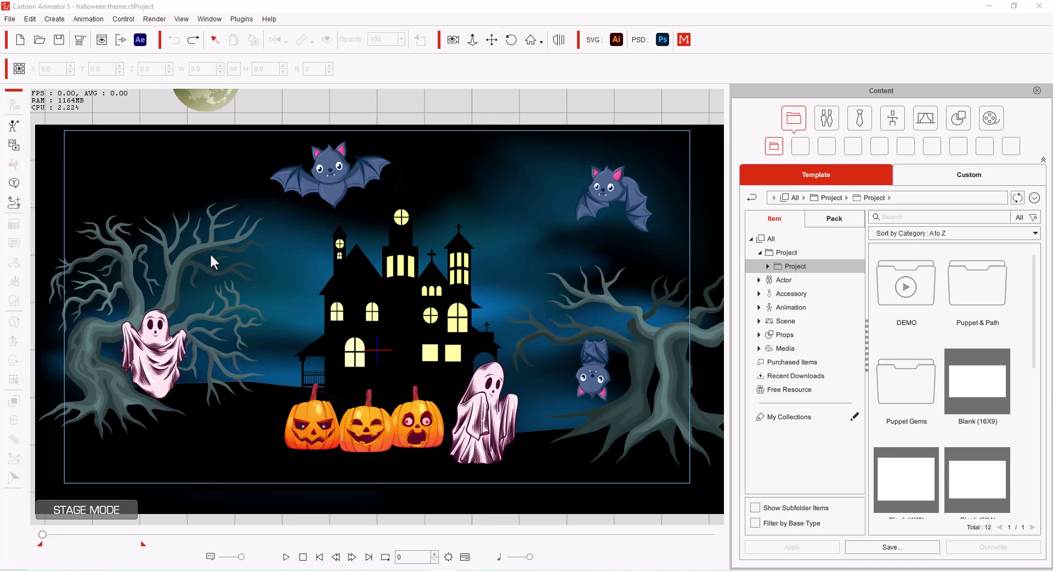
- Drag the right-hand bare tree to the right edge of the frame
click(641, 365)
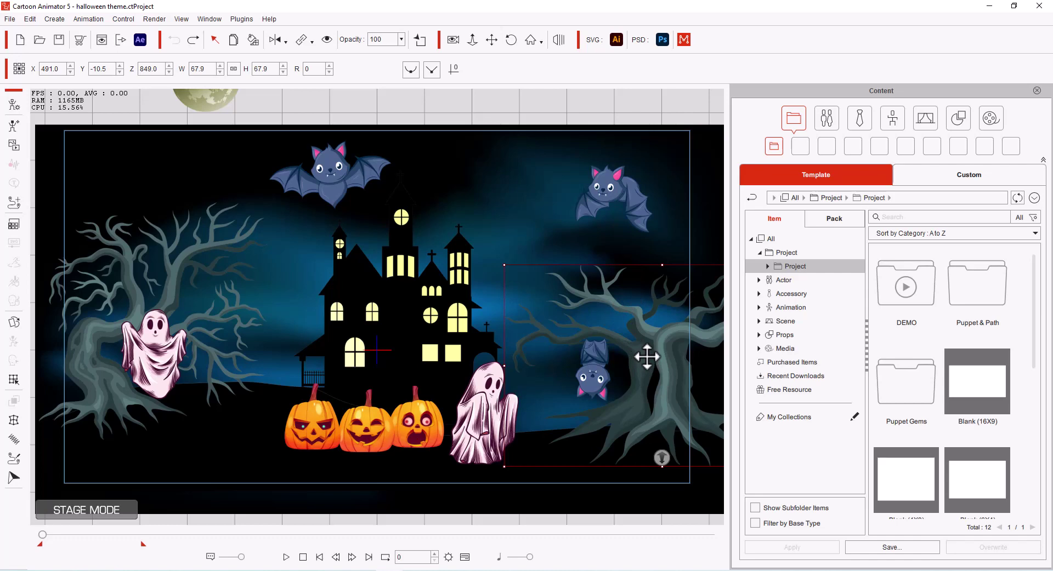
drag(647, 357, 729, 352)
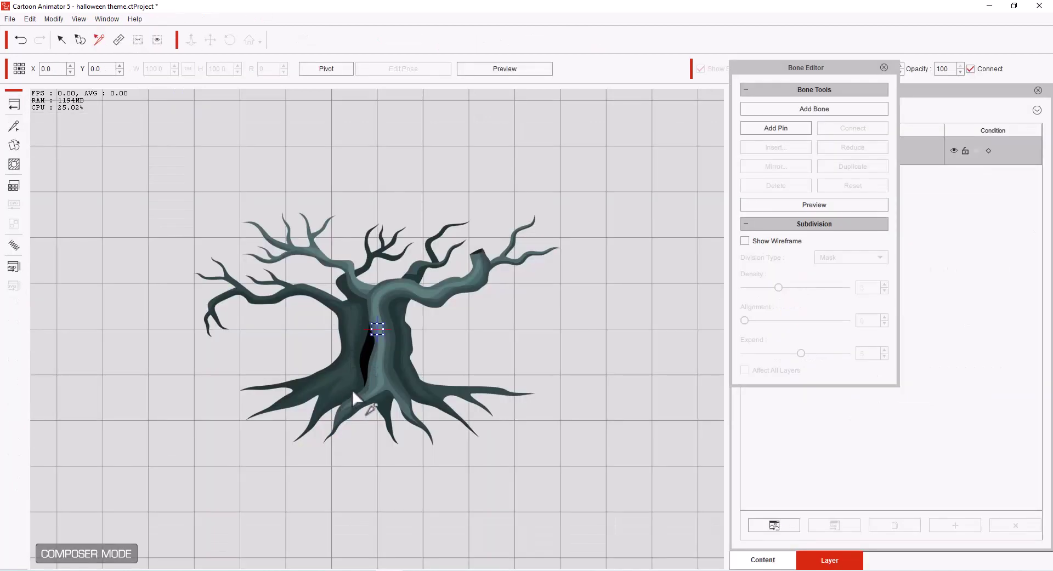
- Draw a bone chain from the lower trunk up through the trunk and out the left branch
click(418, 293)
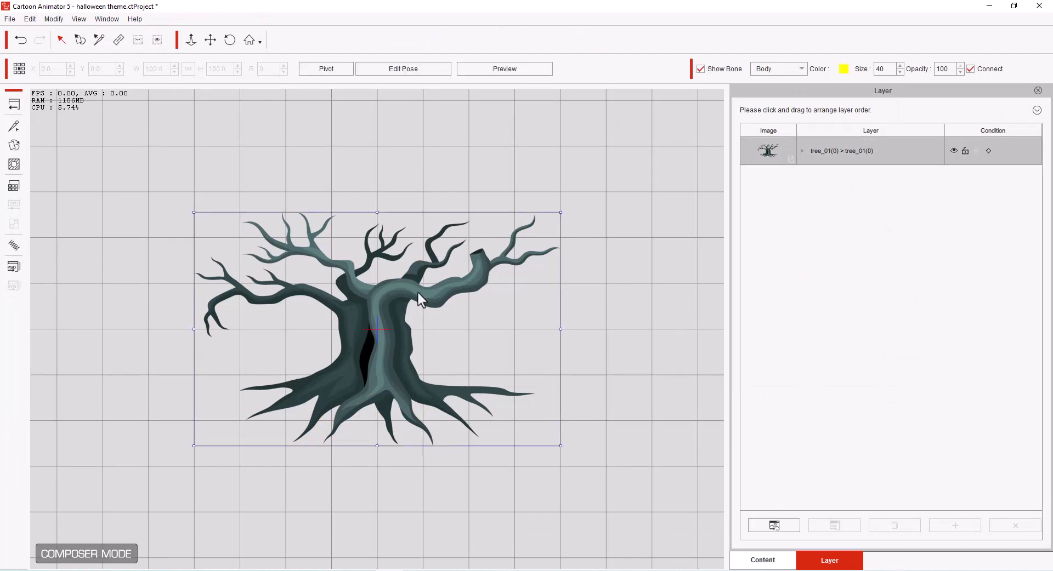
click(13, 126)
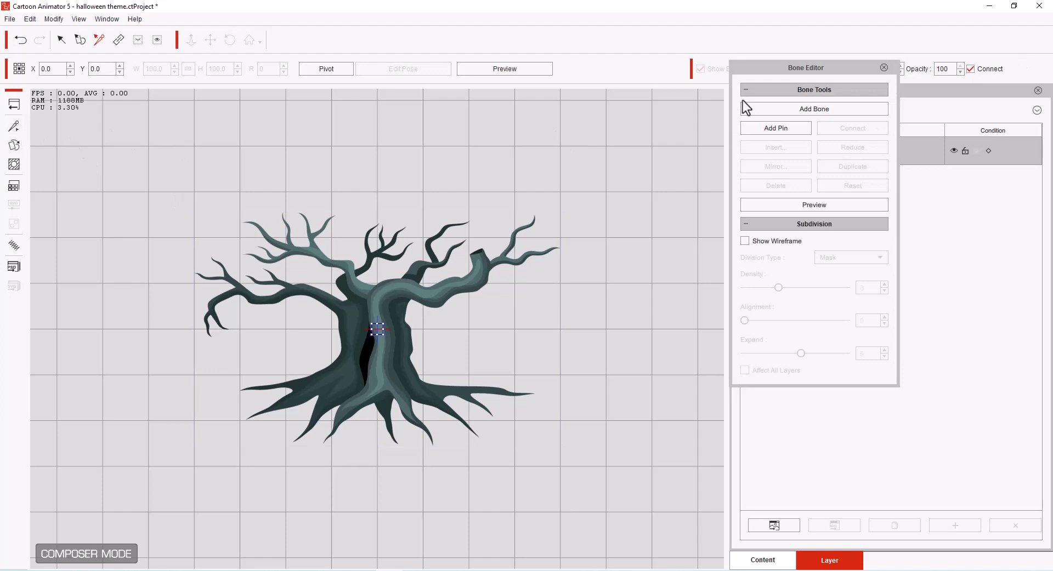
click(812, 110)
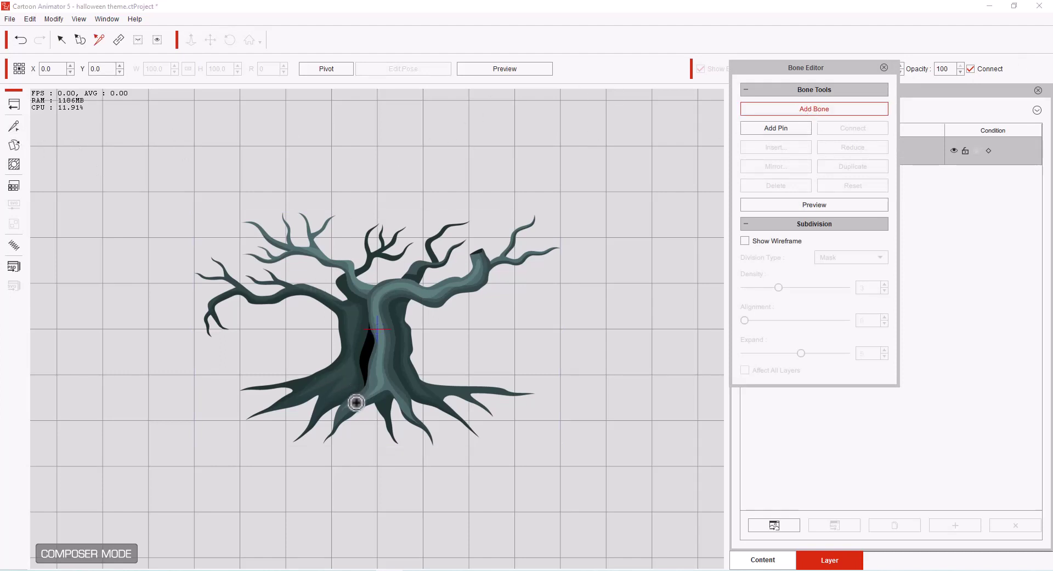
click(345, 419)
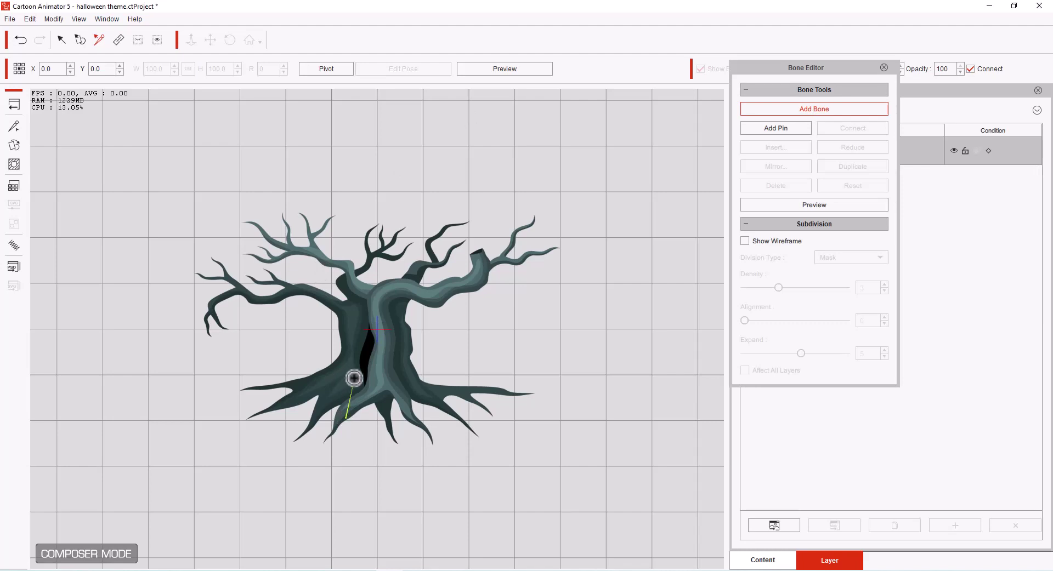
click(354, 378)
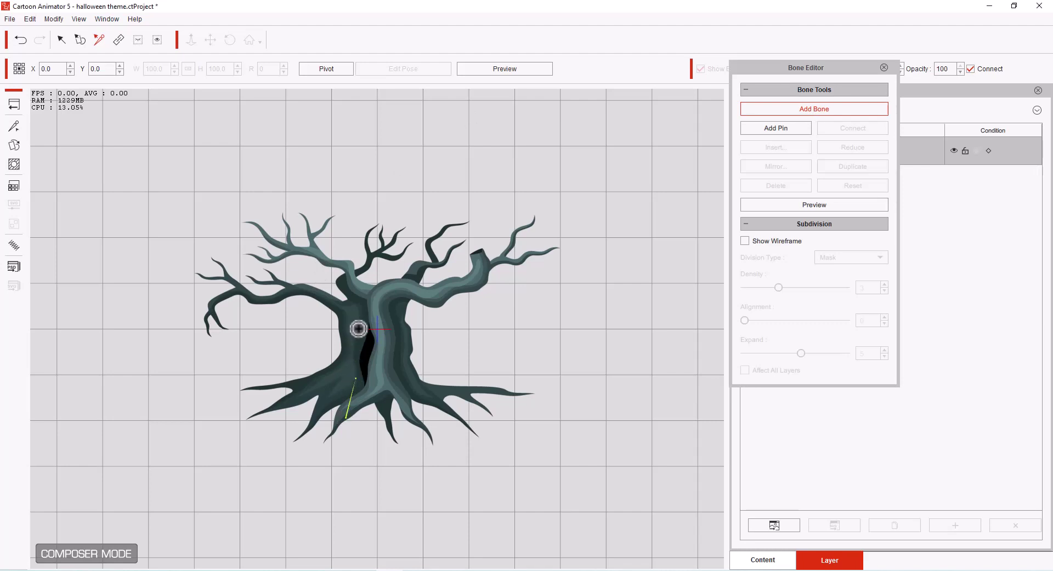
click(368, 298)
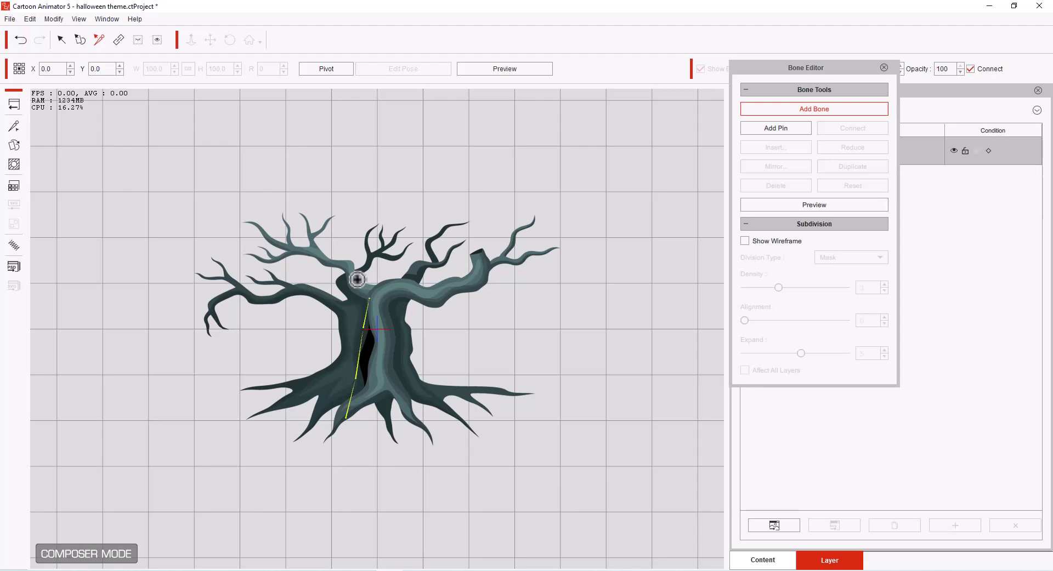
click(350, 266)
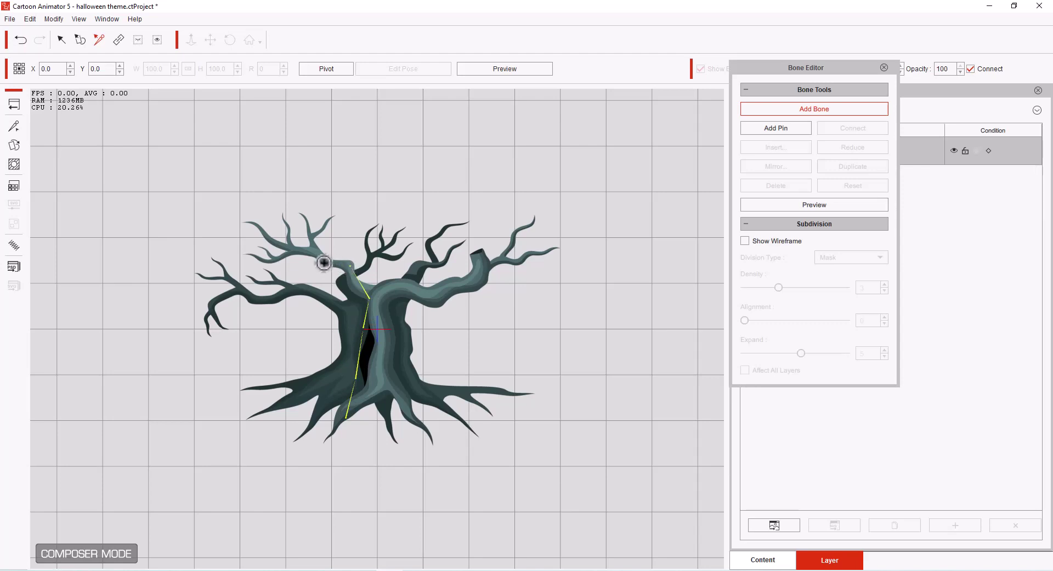
click(326, 264)
click(313, 250)
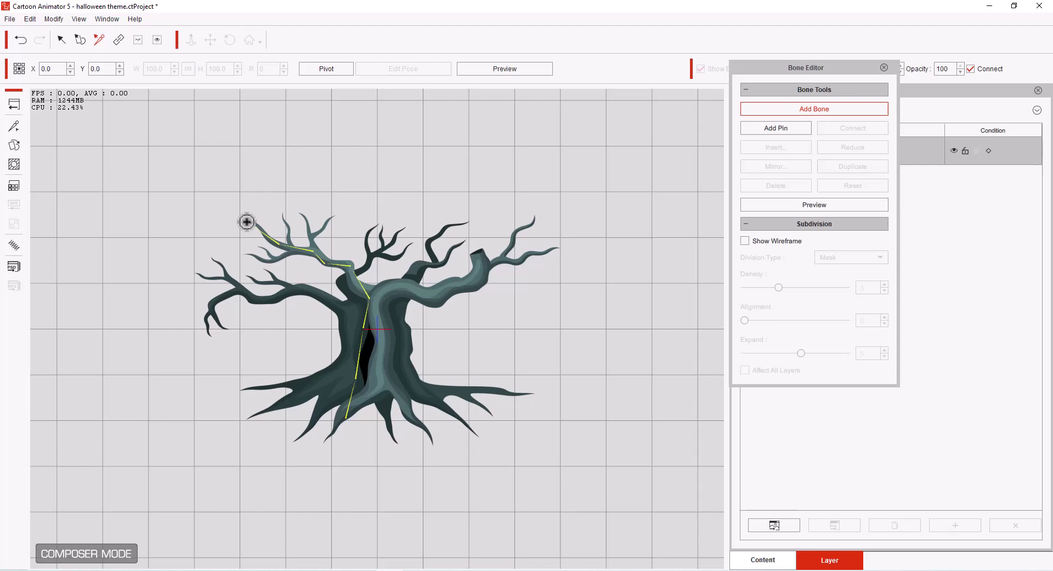
click(246, 222)
right_click(247, 222)
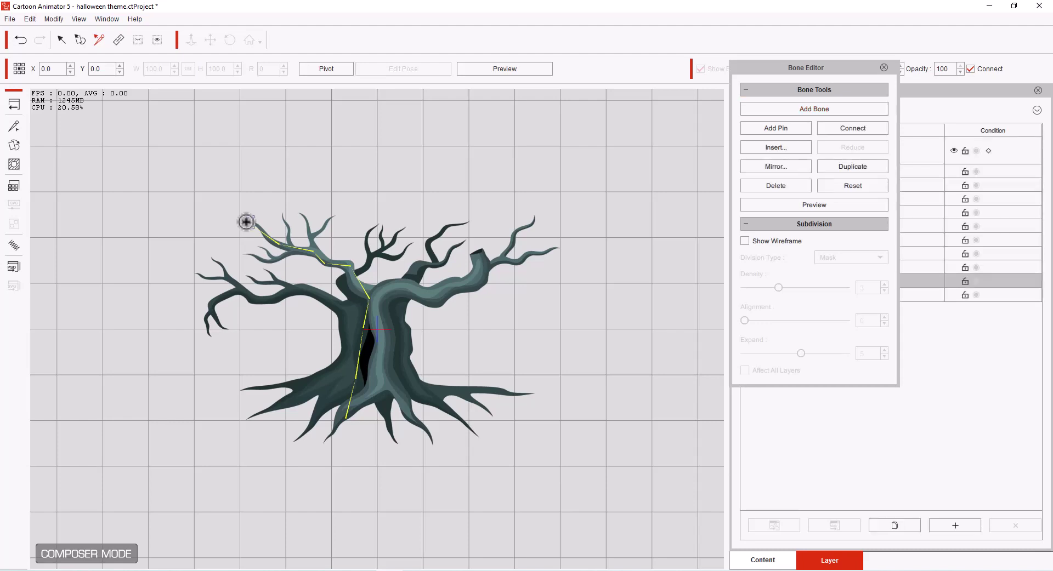
- Add a second bone chain along the right branch to its tip and close the Bone Editor
click(837, 108)
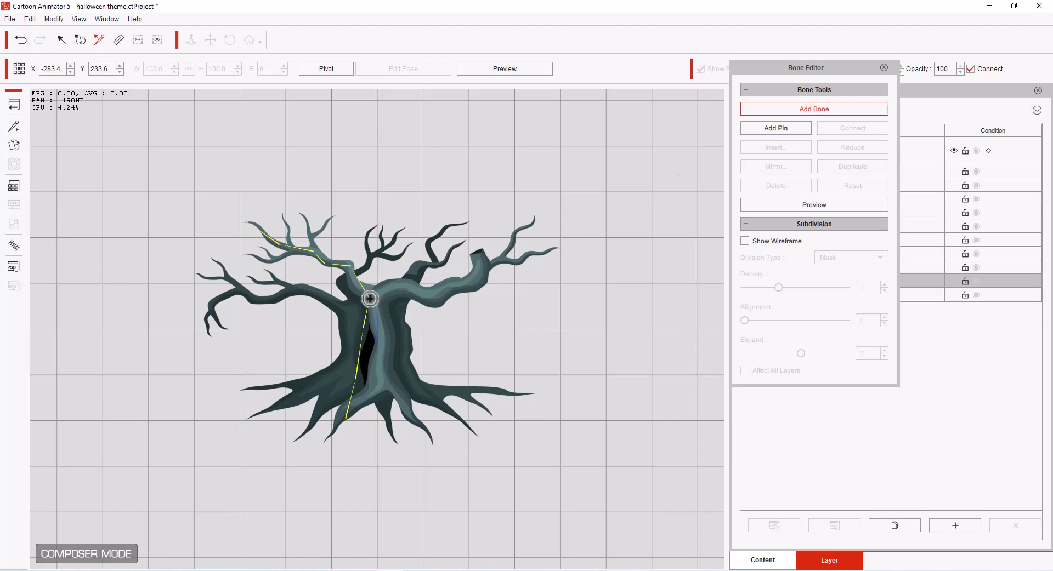
click(408, 287)
click(439, 297)
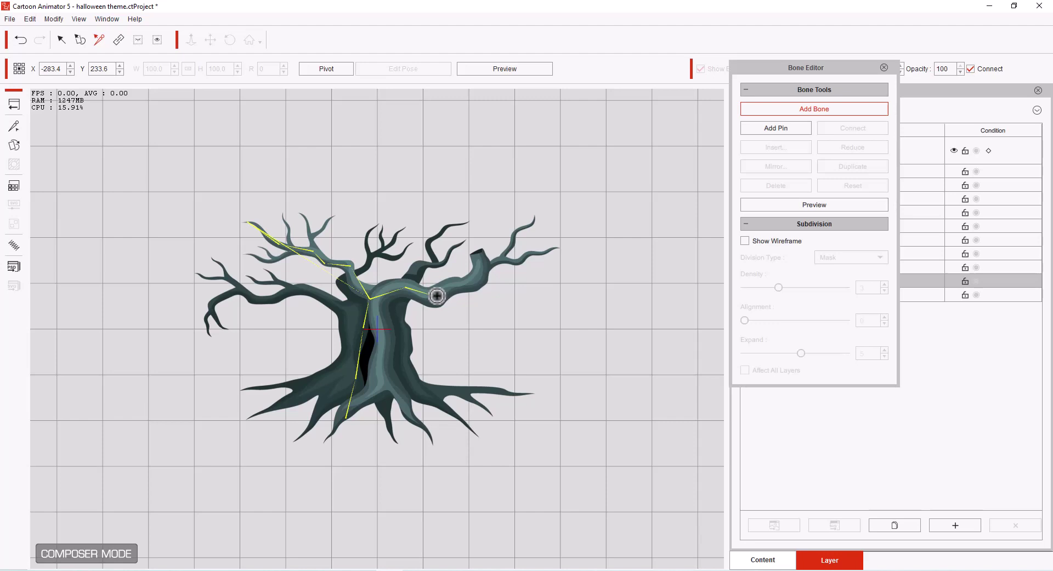
click(479, 281)
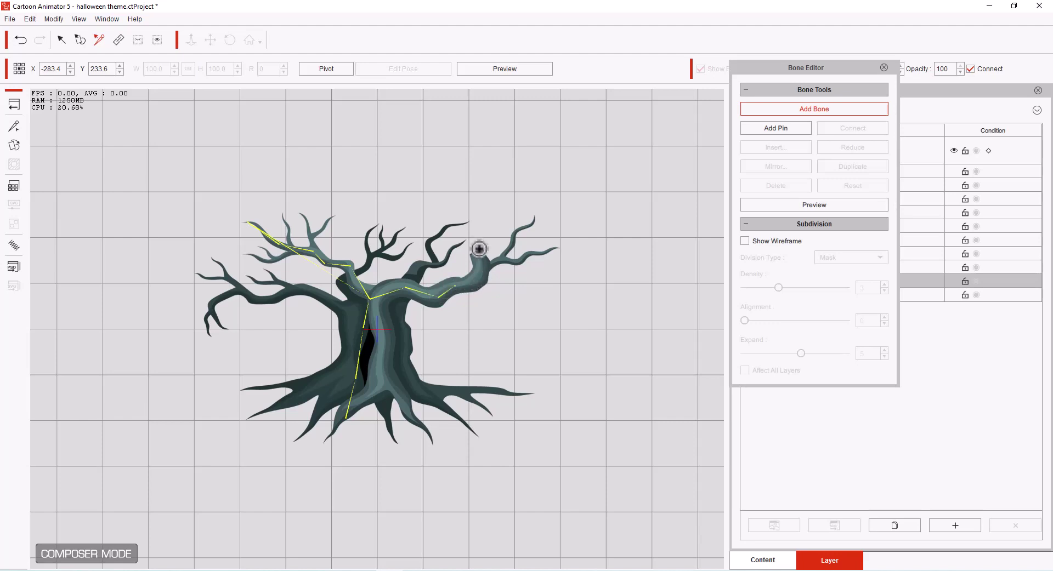
click(476, 250)
click(470, 223)
right_click(470, 223)
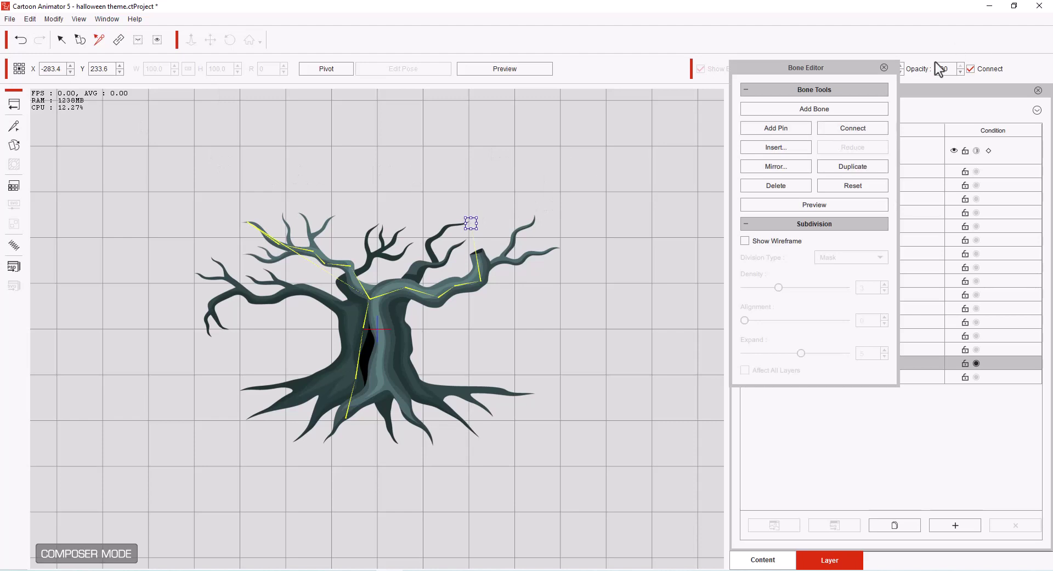
click(884, 67)
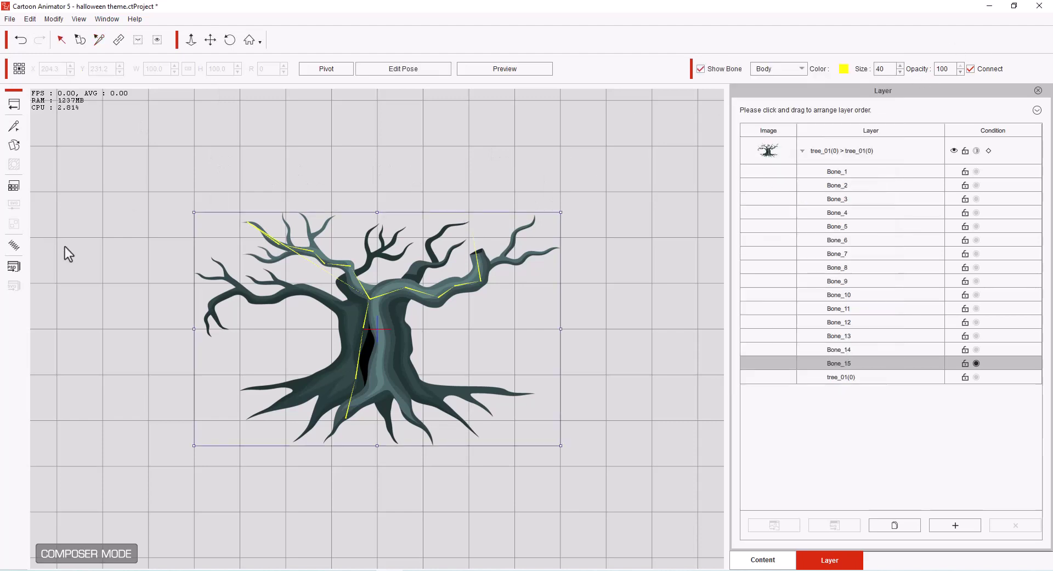
- In the Spring Editor, select bones Bone_1 through tree_01(0) and assign them to a group
click(14, 246)
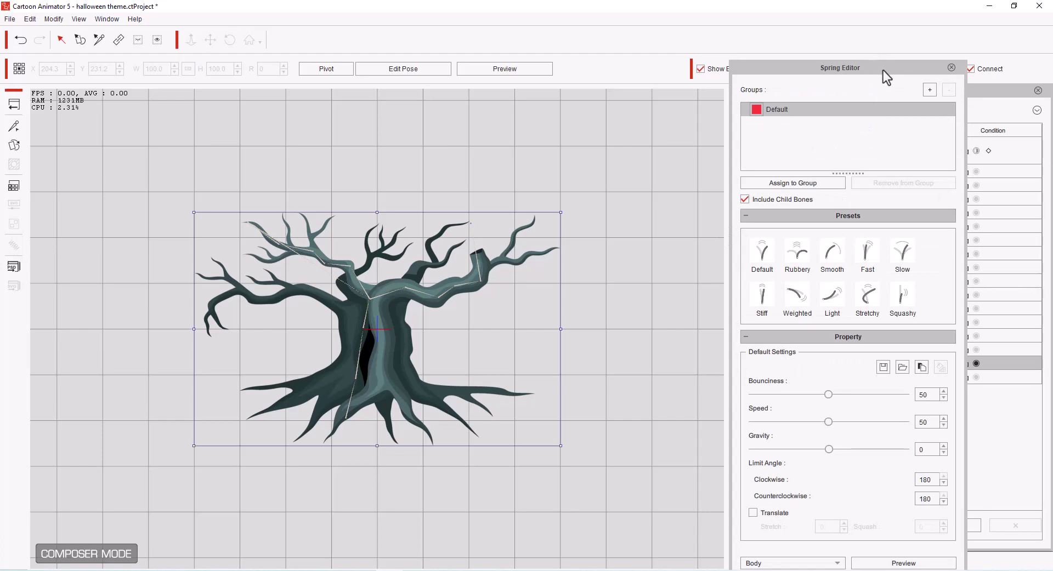
drag(888, 66, 726, 49)
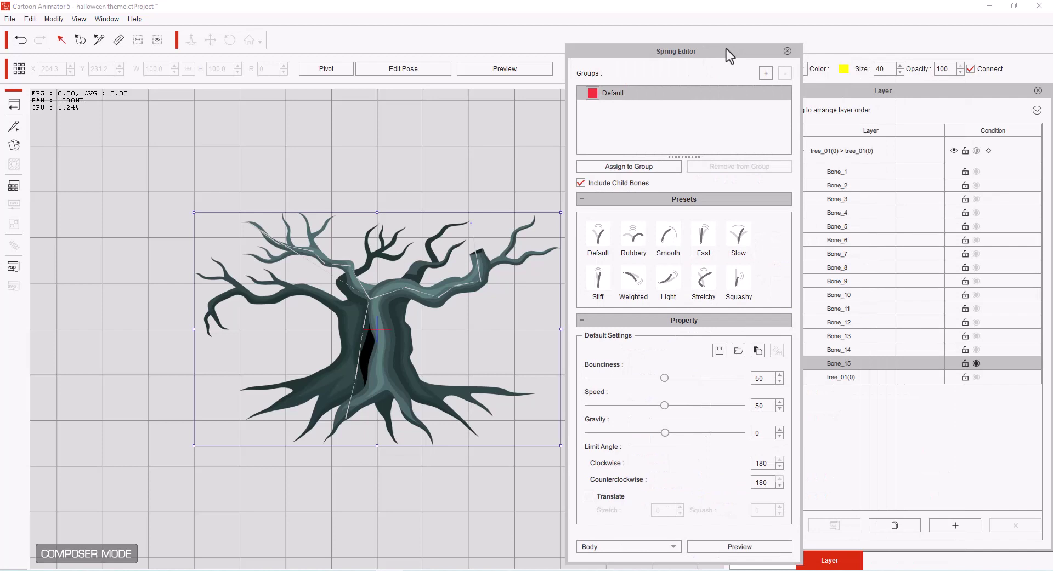
click(886, 378)
shift+click(885, 173)
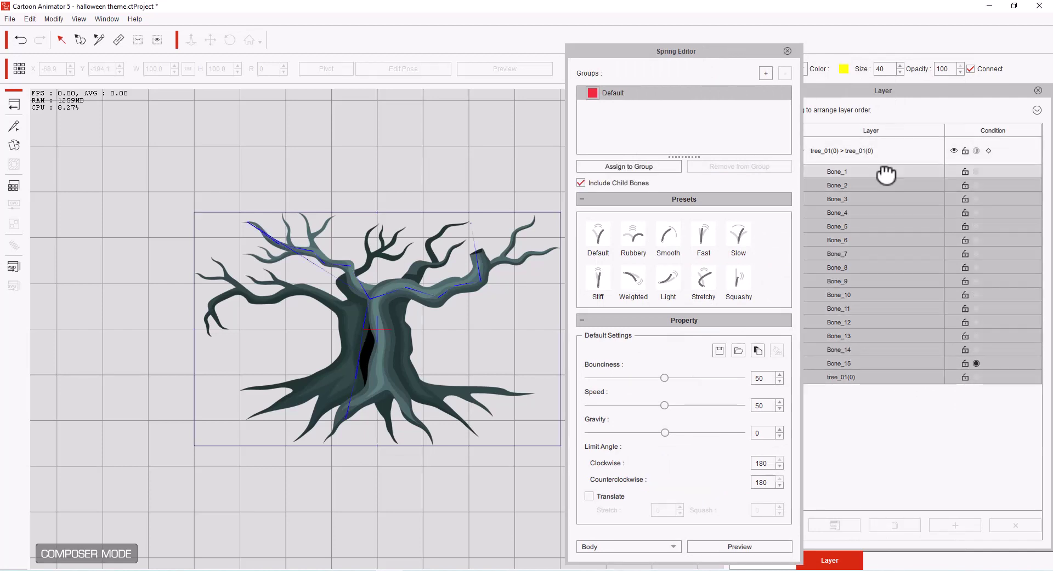
click(634, 166)
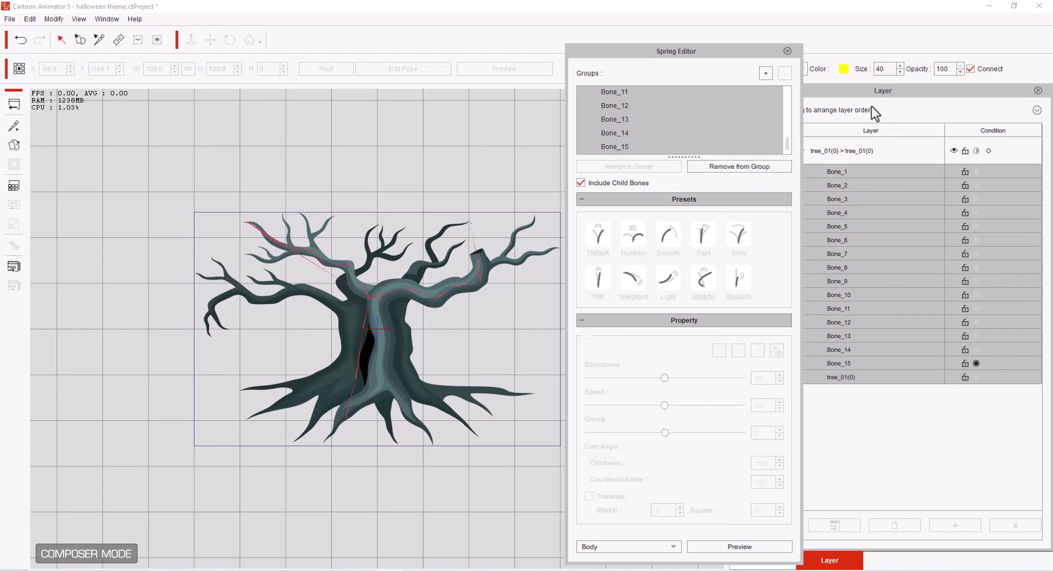
- Choose the Default spring group, apply the Slow preset, and close the Spring Editor
drag(784, 147, 785, 91)
click(755, 215)
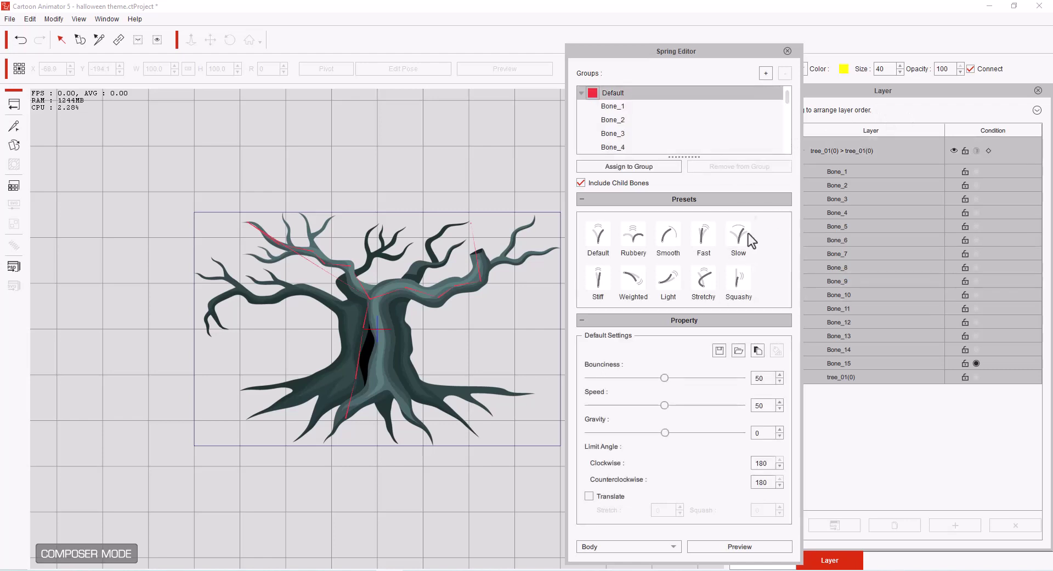
mouse_move(739, 232)
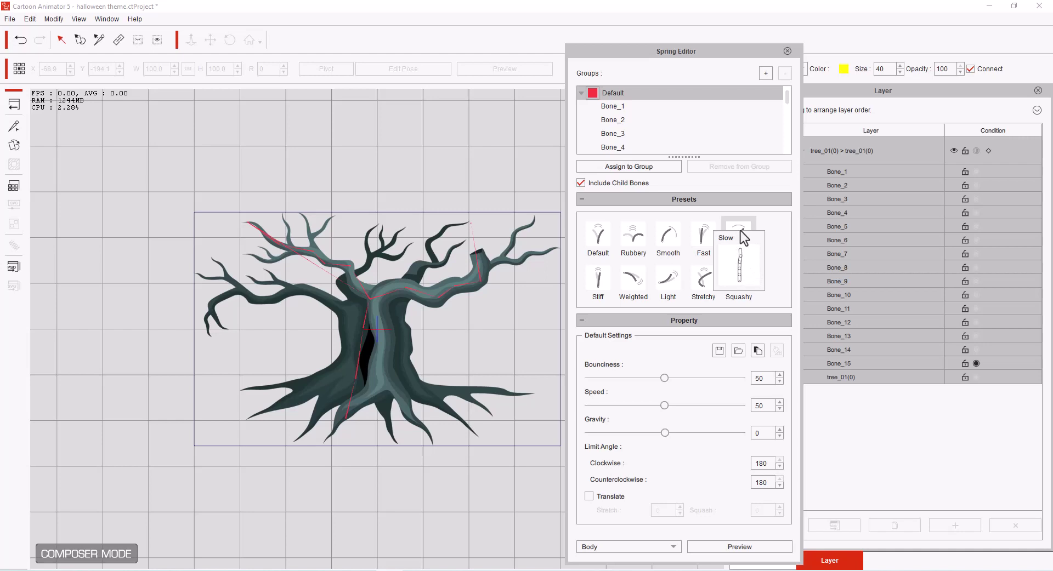
click(740, 231)
click(788, 51)
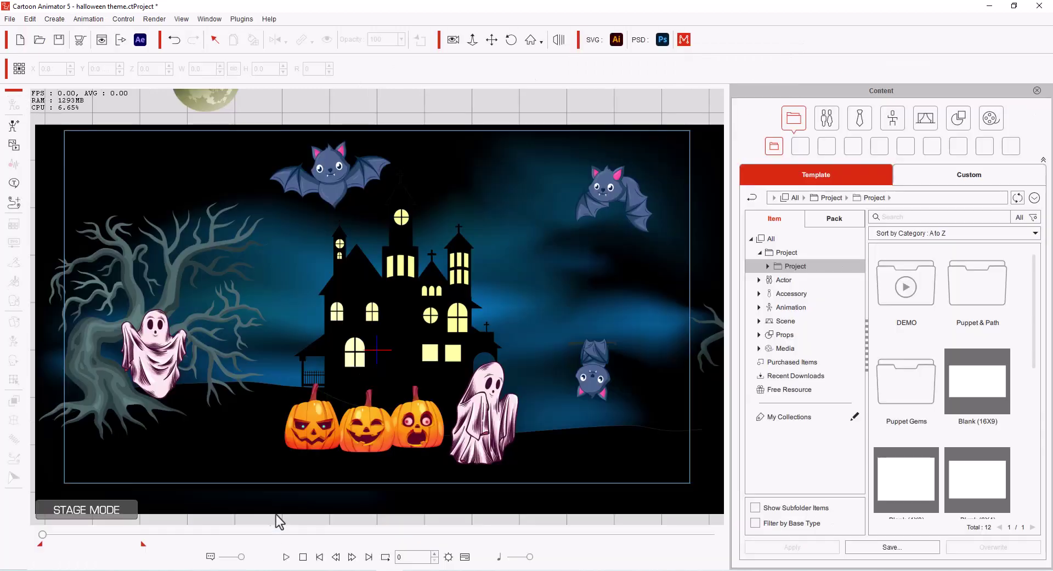
- Key tree_01's transform at frame 130 with the tree slid left onto the stage
click(209, 19)
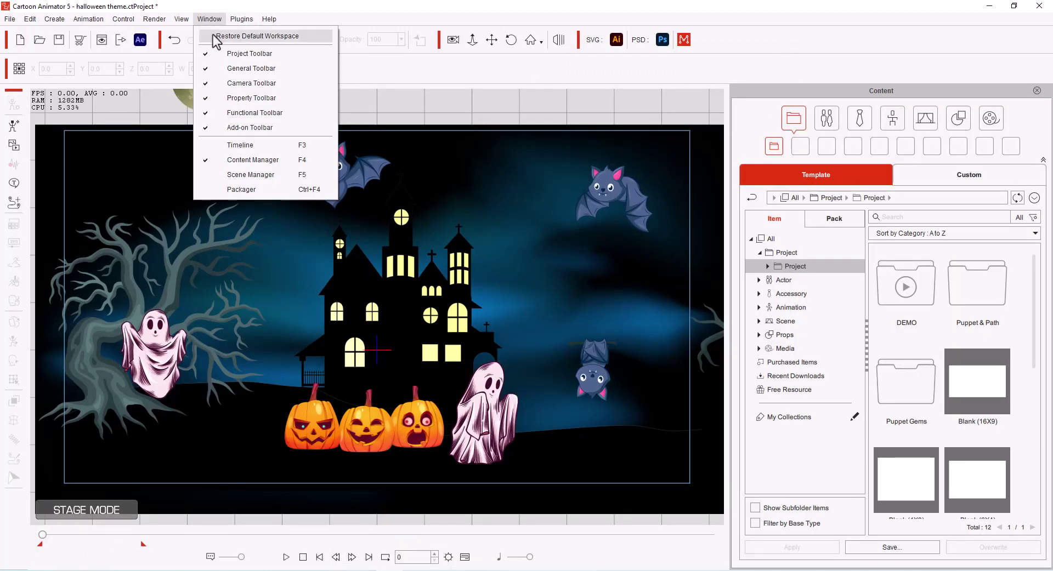
click(249, 146)
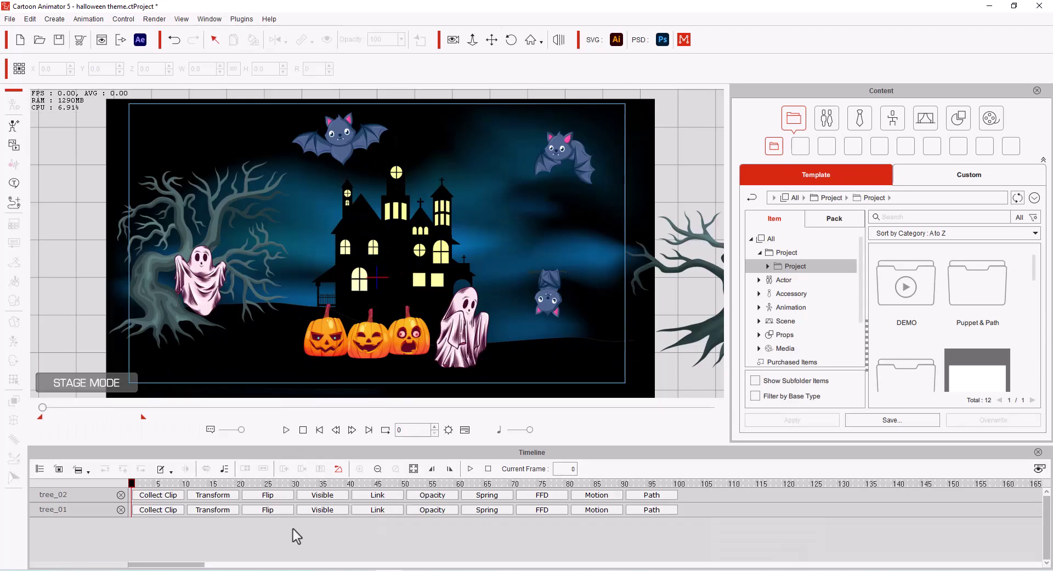
click(675, 270)
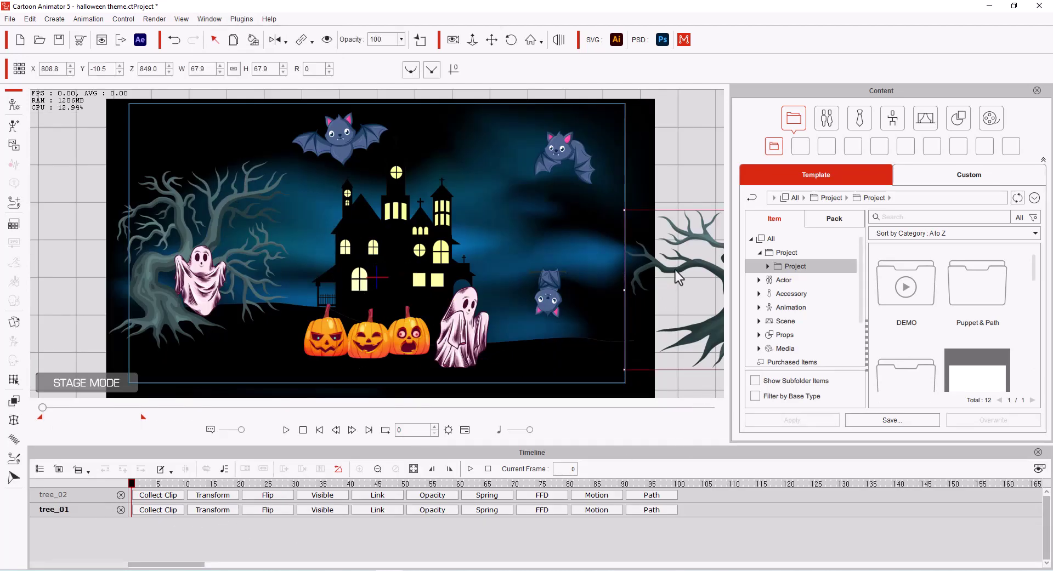
click(212, 510)
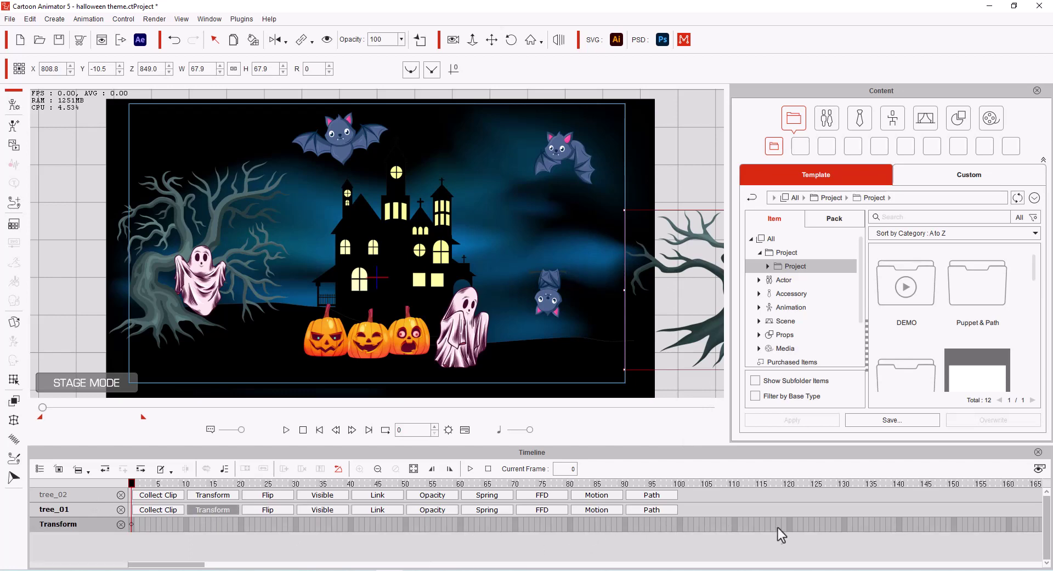
click(845, 527)
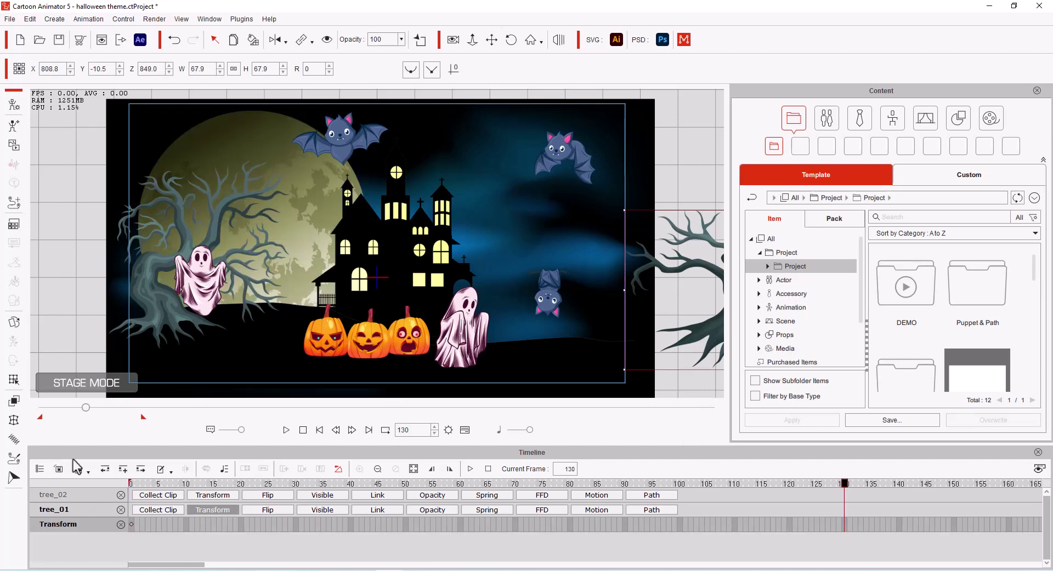
click(123, 470)
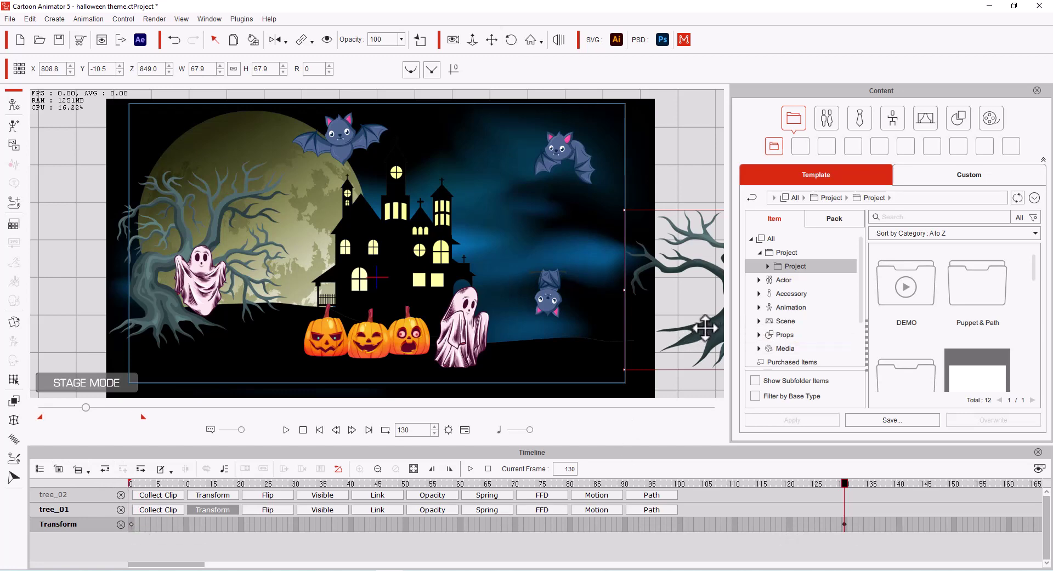
drag(705, 327, 565, 319)
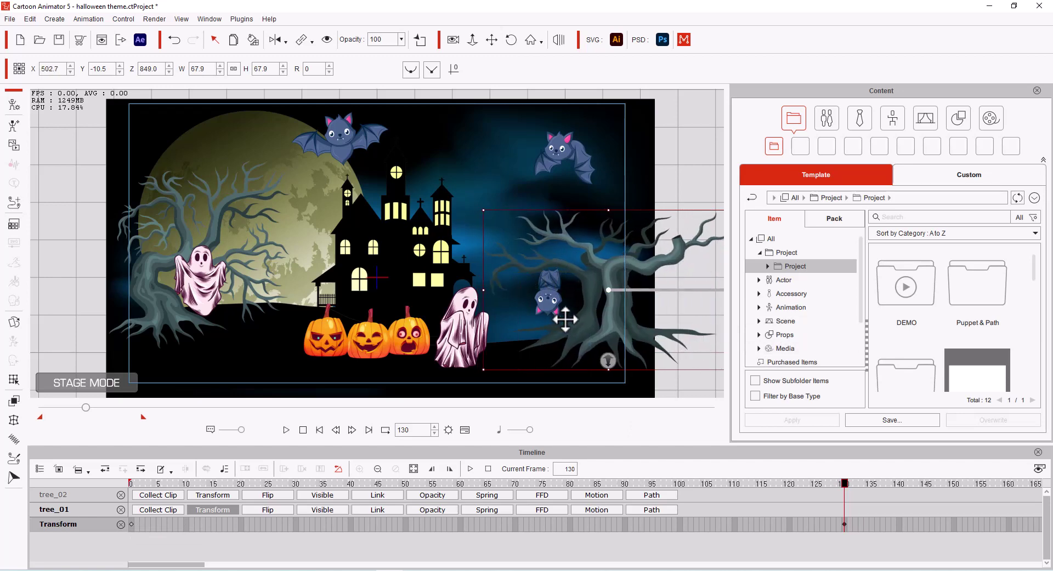
- Replay from frame 0, then drag the left tree further off the left edge
click(319, 429)
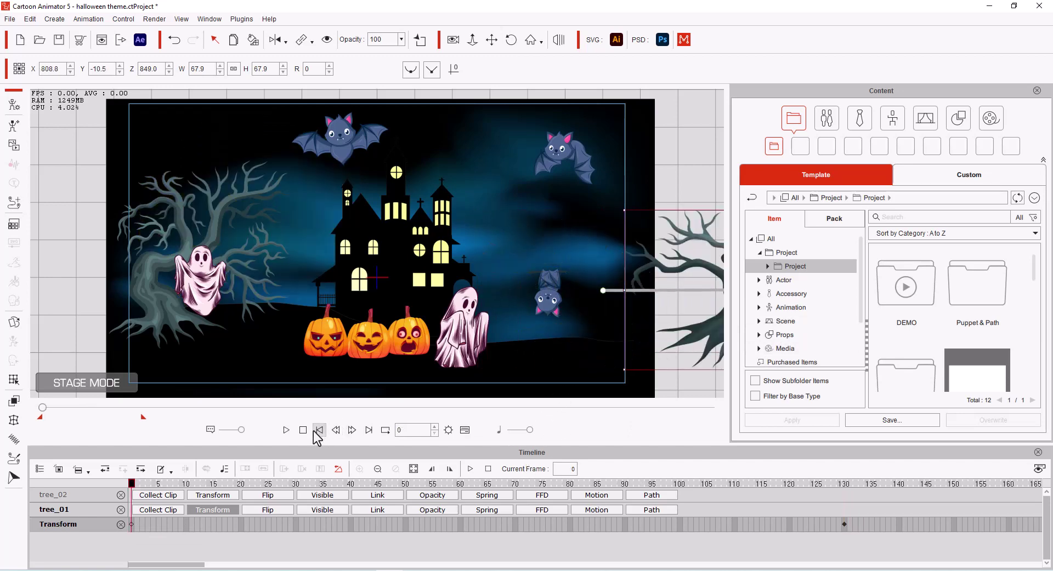
click(286, 430)
click(153, 292)
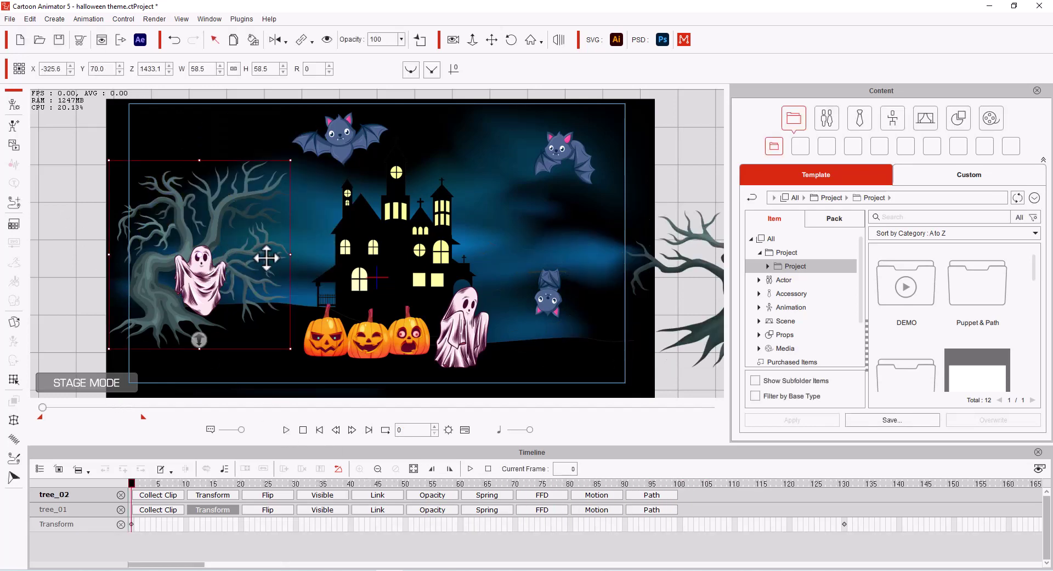
drag(266, 258, 103, 258)
- In the left tree's Bone Editor, draw a bone chain up the trunk and out the left branch
click(13, 105)
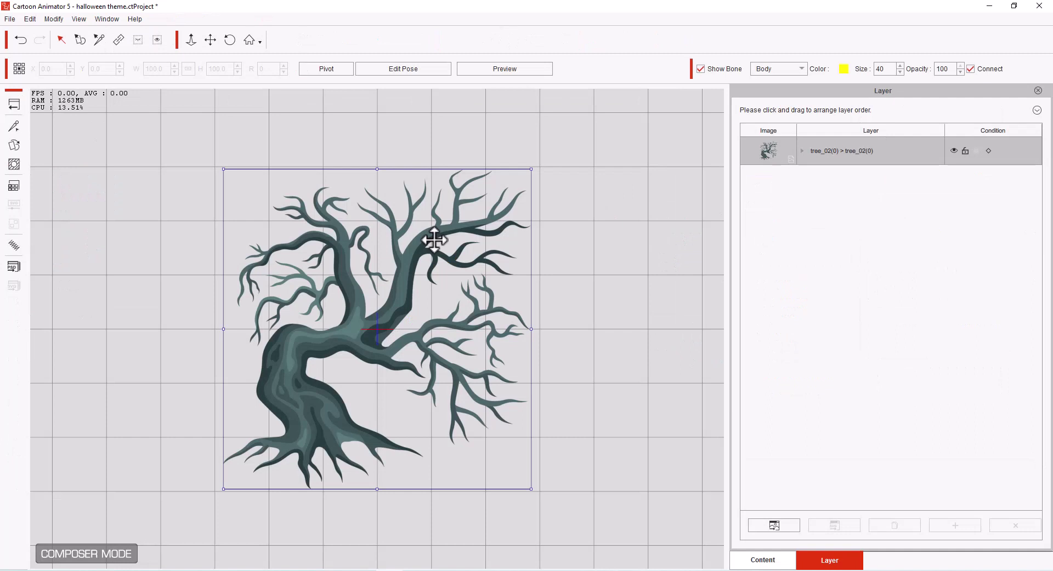
click(14, 126)
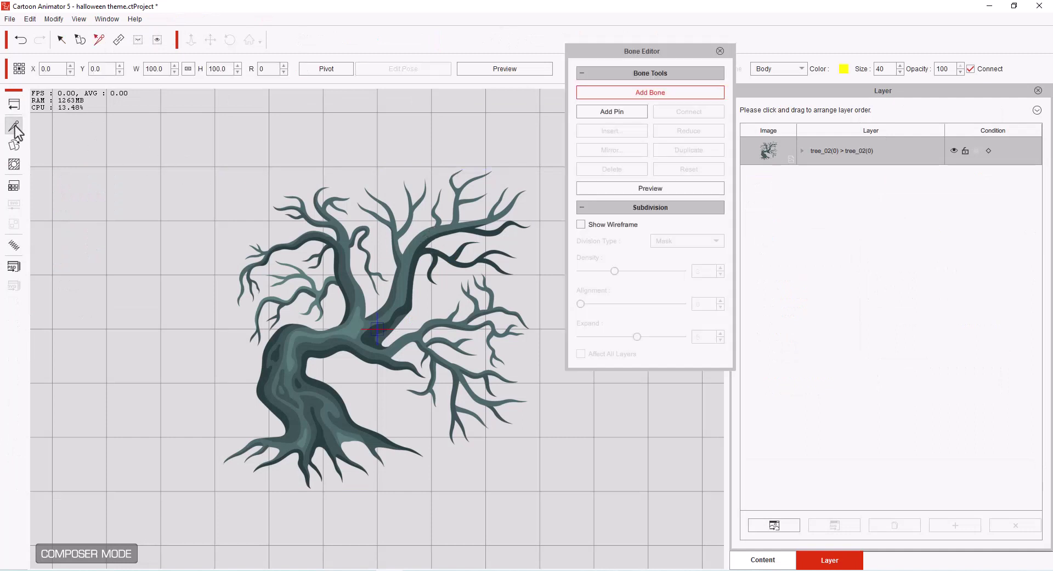
click(669, 94)
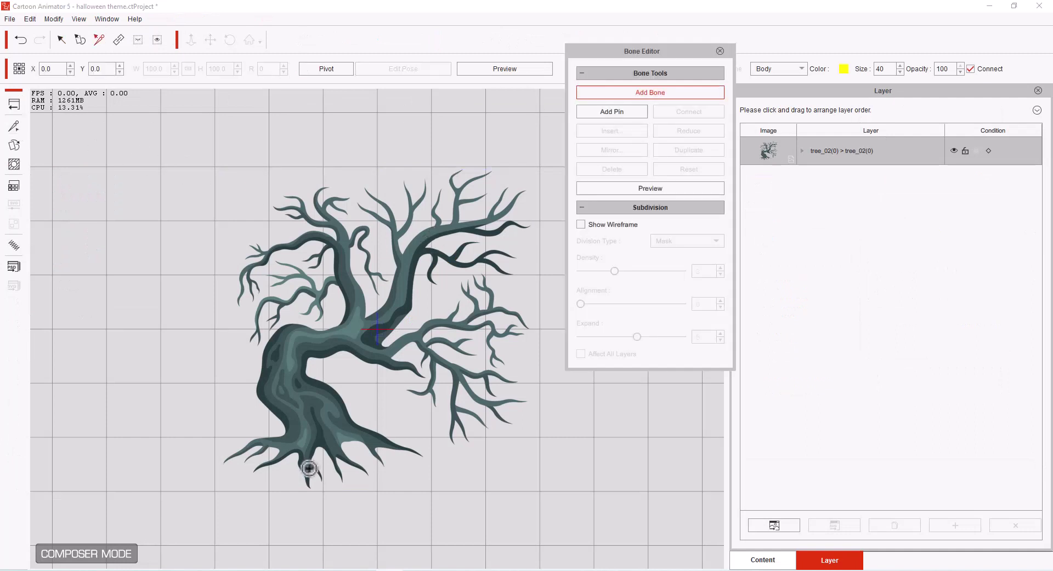
drag(306, 467, 301, 421)
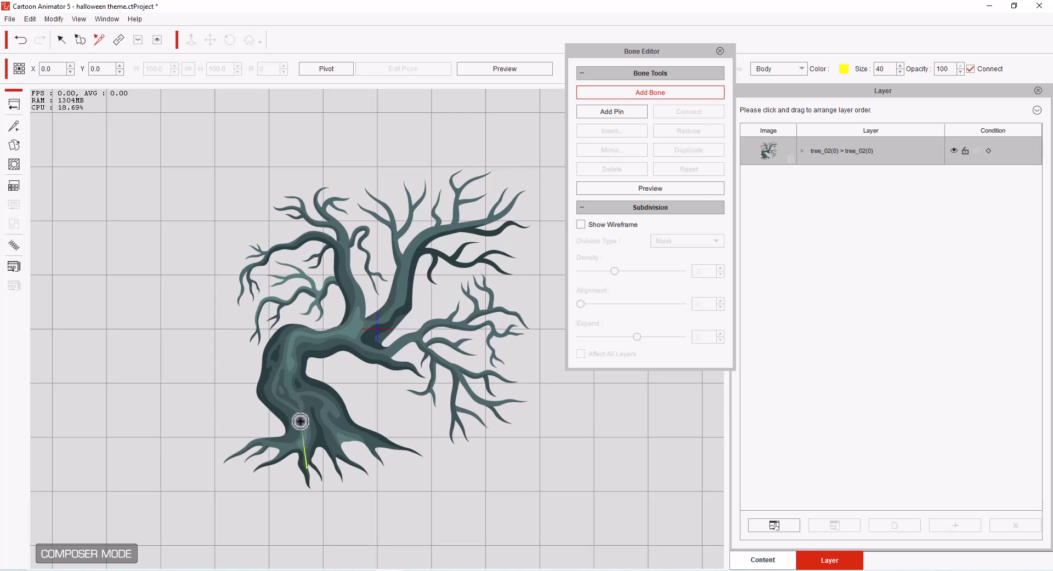
drag(277, 382, 277, 383)
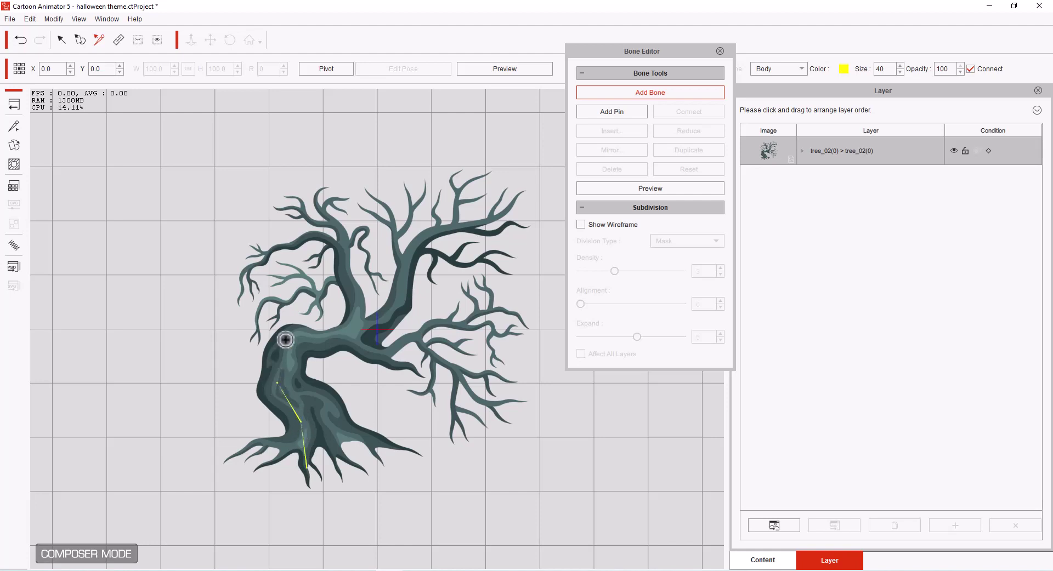
drag(290, 339, 356, 299)
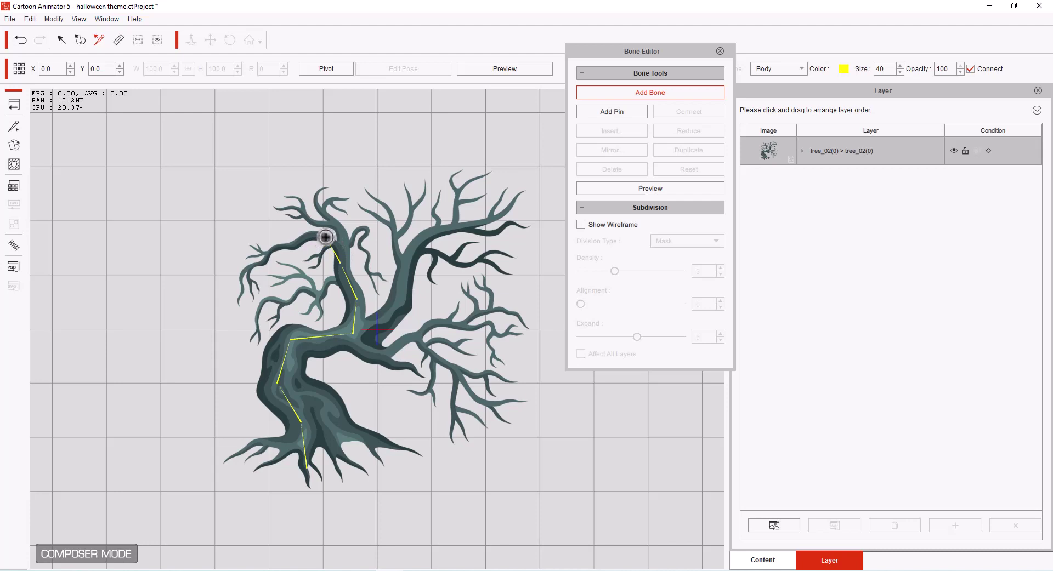
mouse_move(325, 237)
mouse_down()
mouse_move(250, 261)
mouse_move(236, 300)
mouse_up()
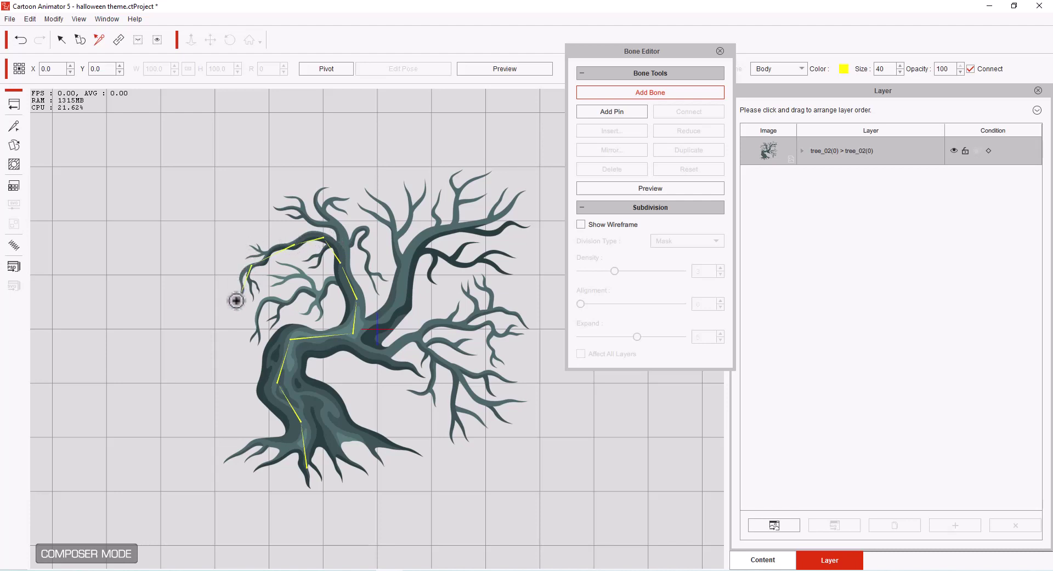
right_click(235, 300)
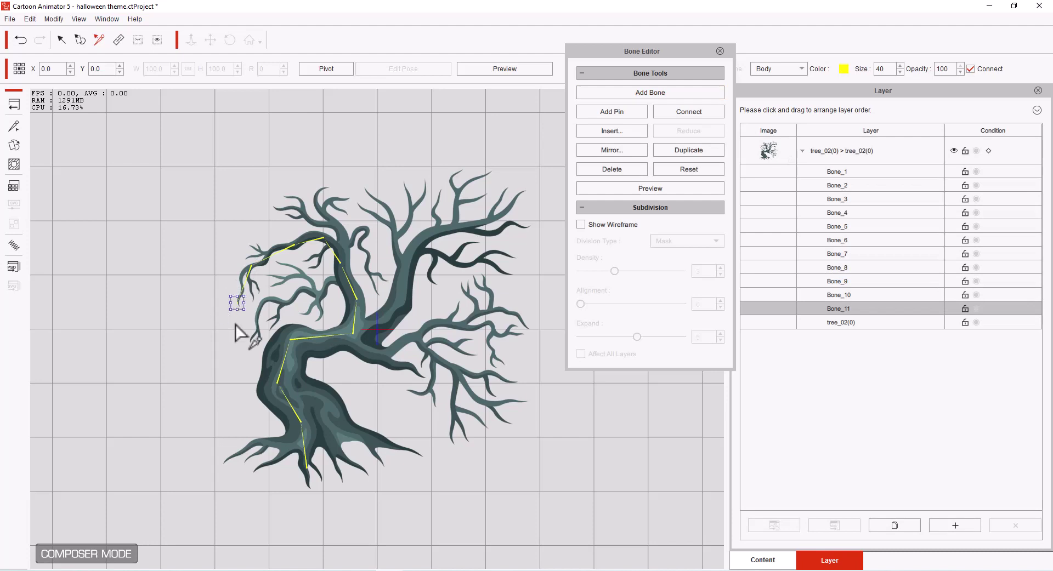
- Add a six-bone chain from the trunk joint out to the upper-right branch tip
click(650, 94)
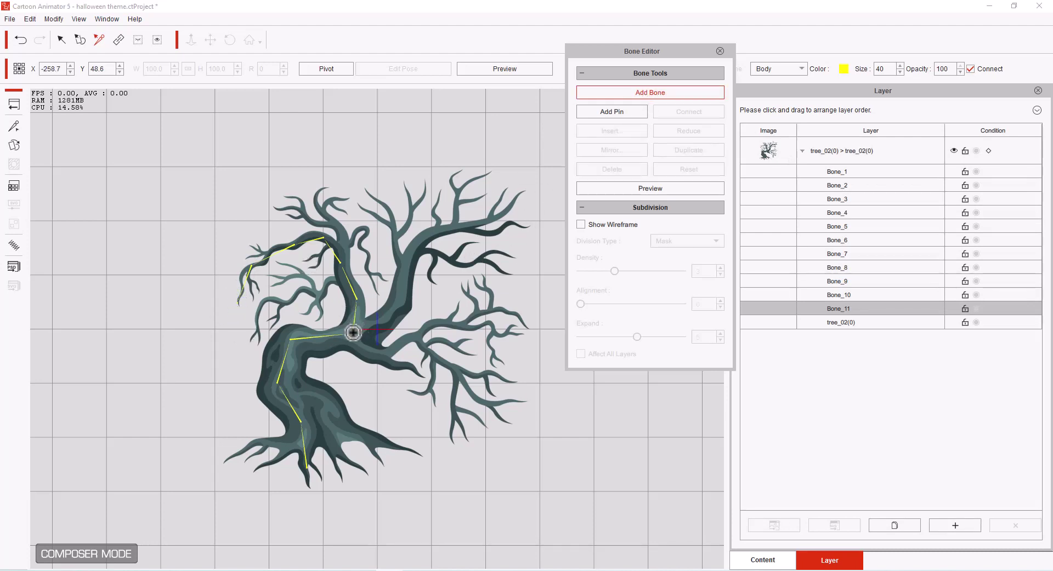
click(353, 332)
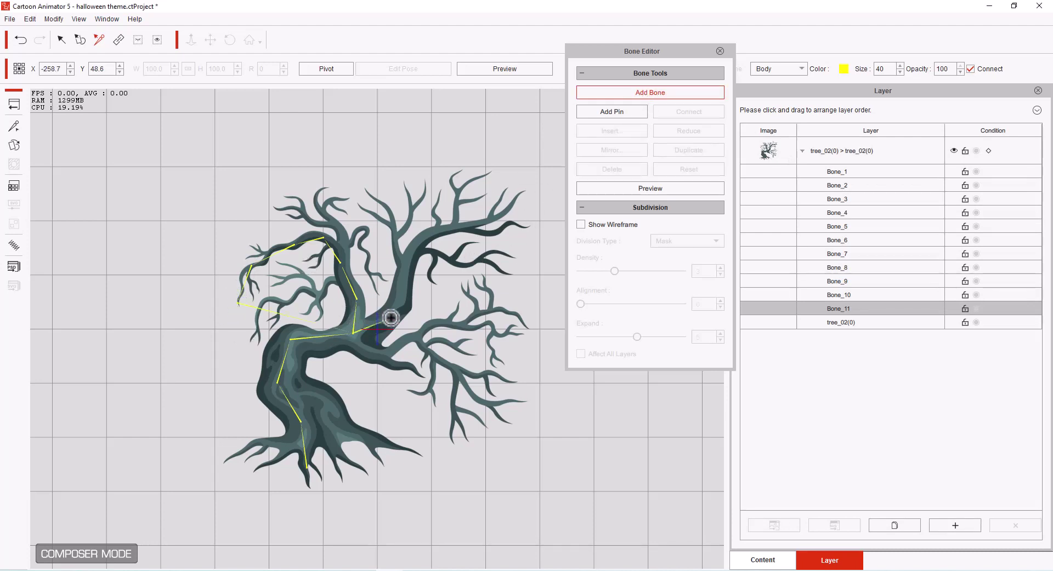
click(406, 284)
click(421, 236)
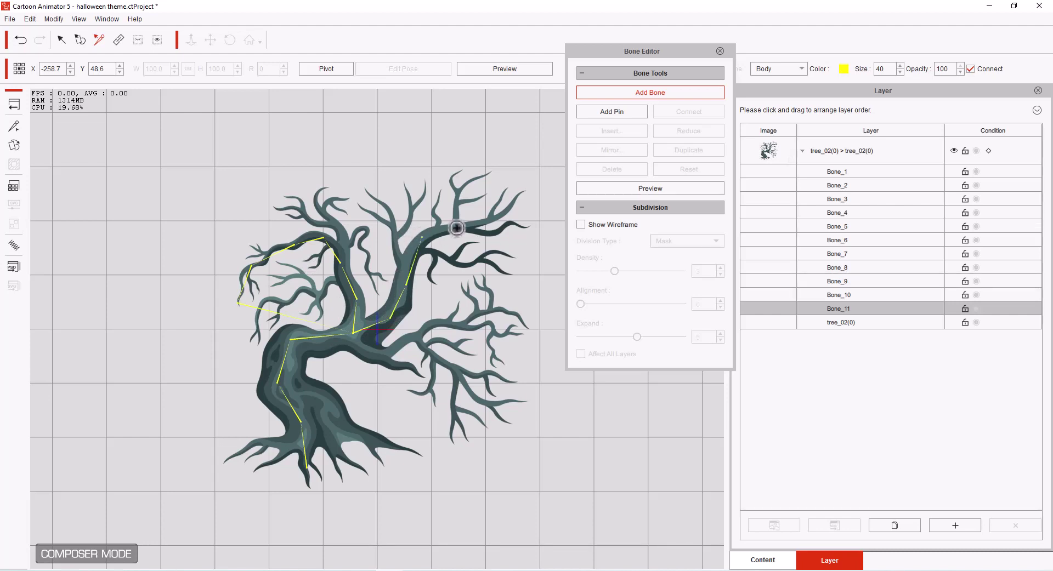
click(459, 226)
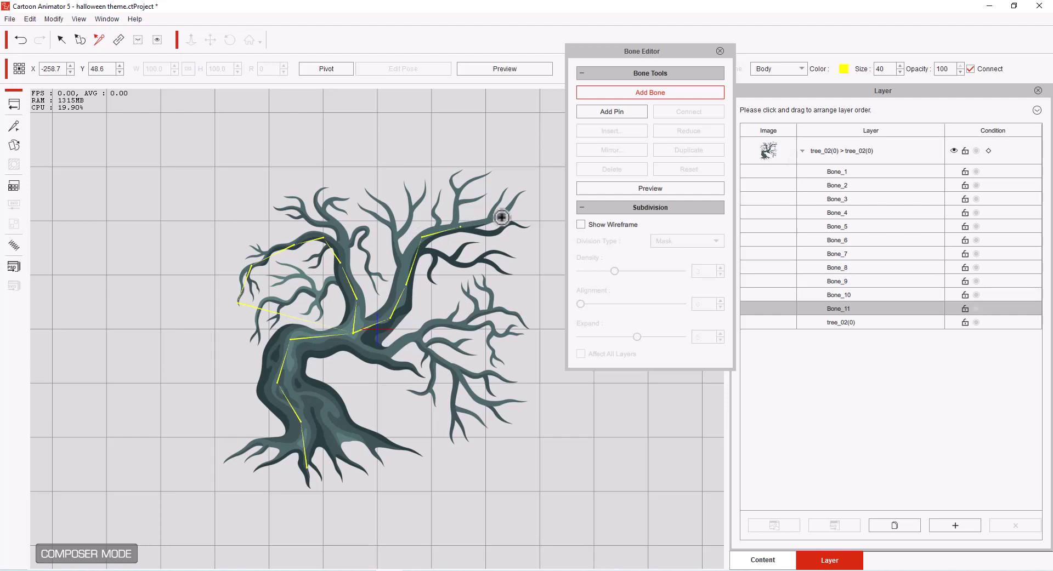
click(501, 218)
click(524, 192)
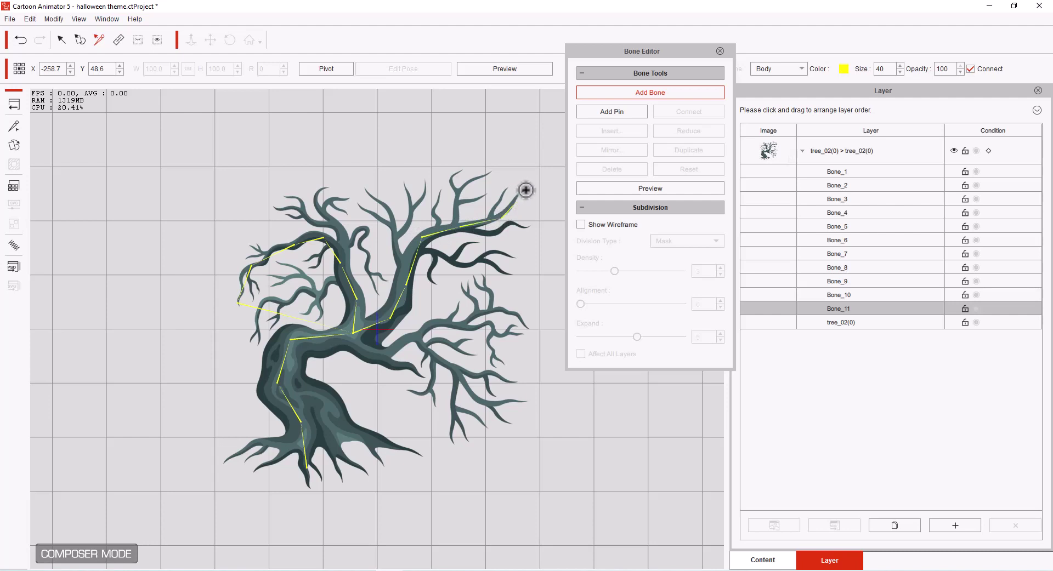
right_click(525, 190)
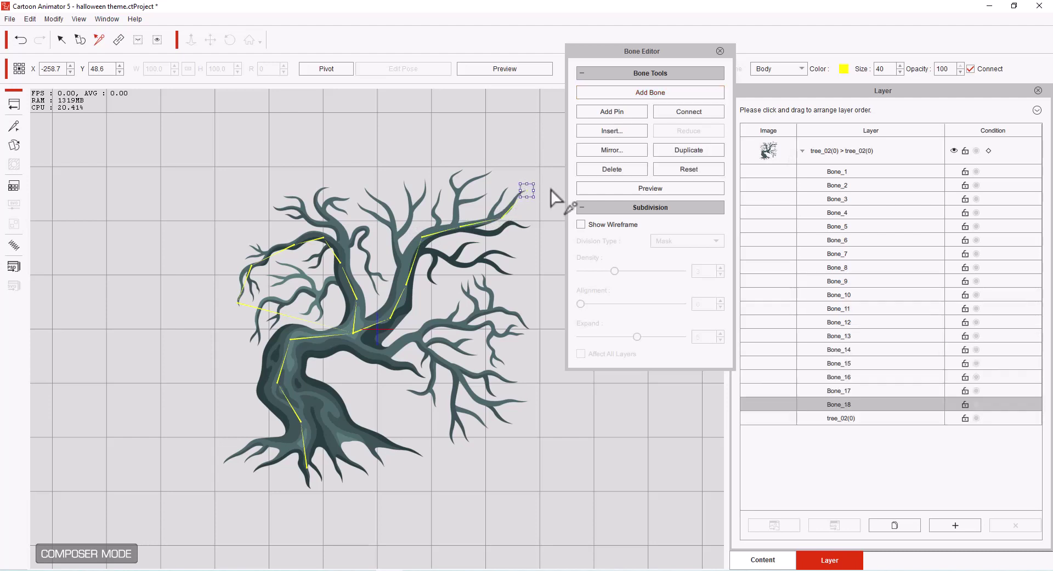
- Add a chain of seven bones from the trunk joint along the right branch, reaching Bone_25
click(671, 91)
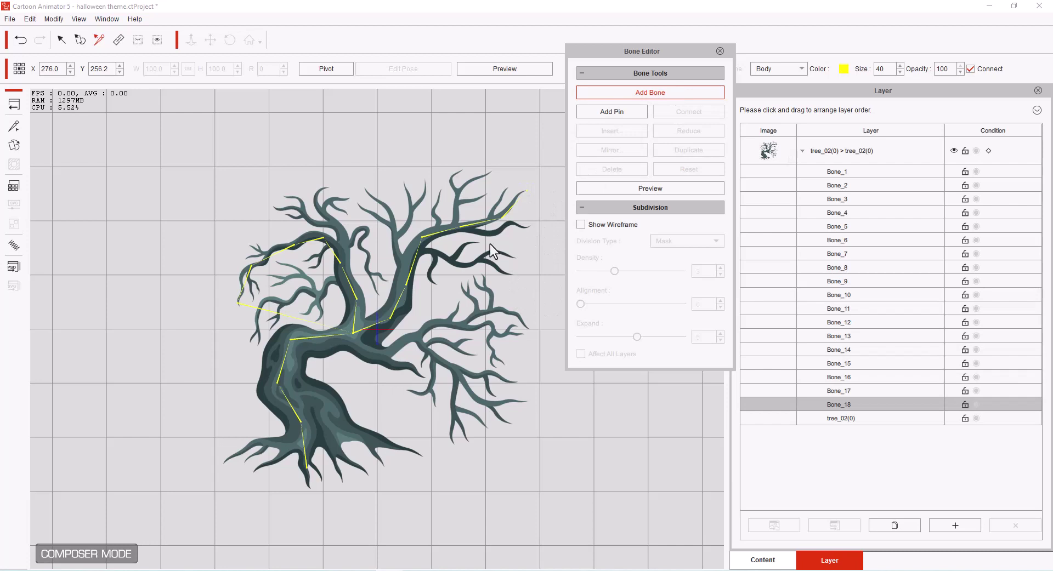
click(354, 335)
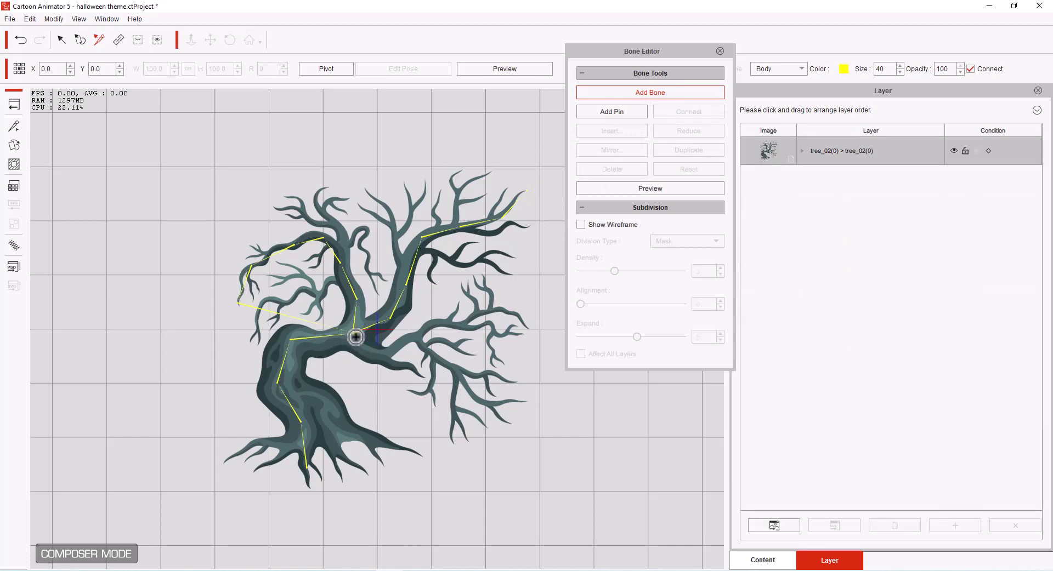
click(384, 356)
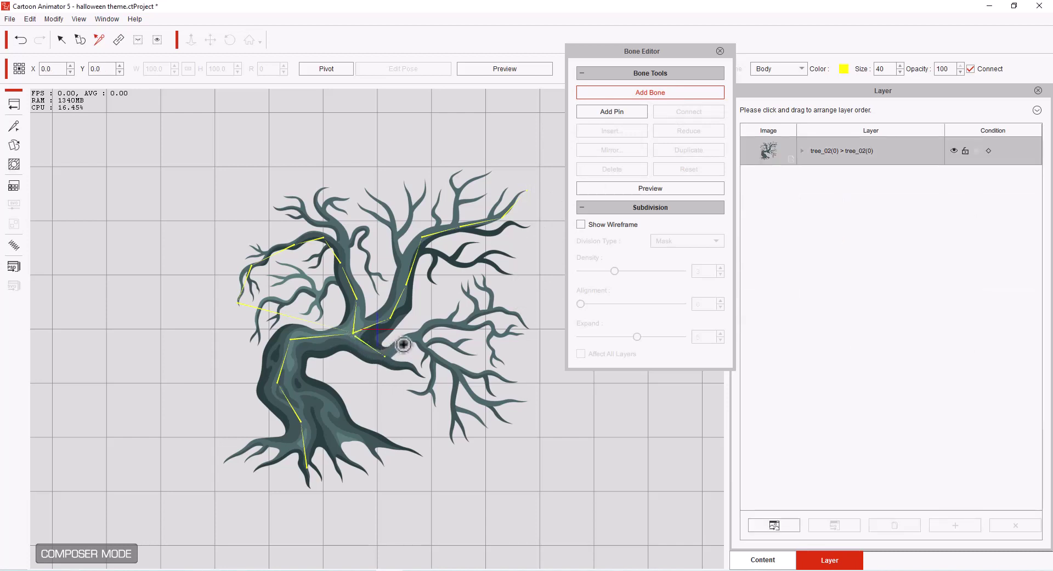
click(417, 336)
click(442, 321)
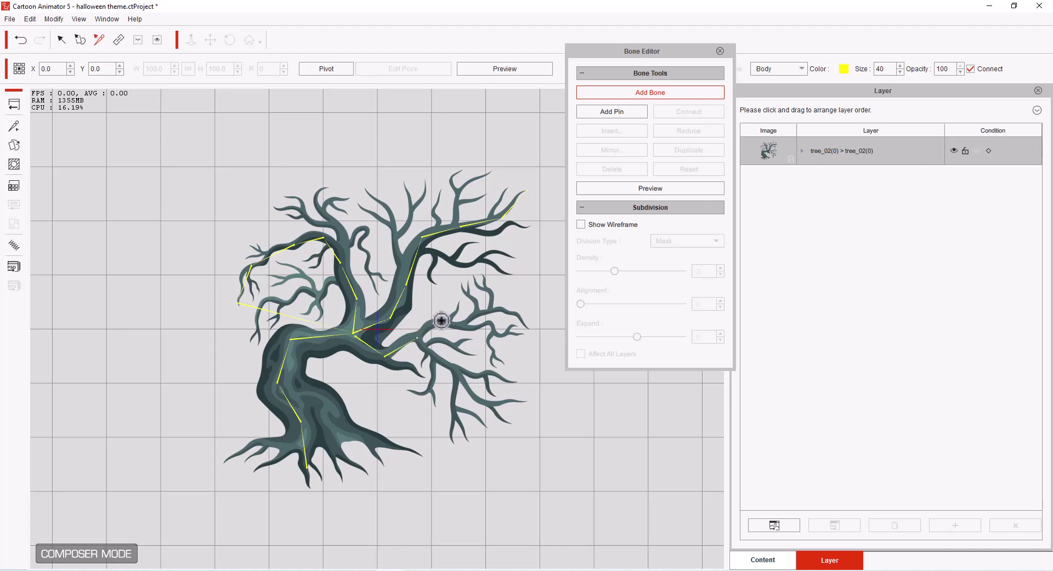
click(466, 328)
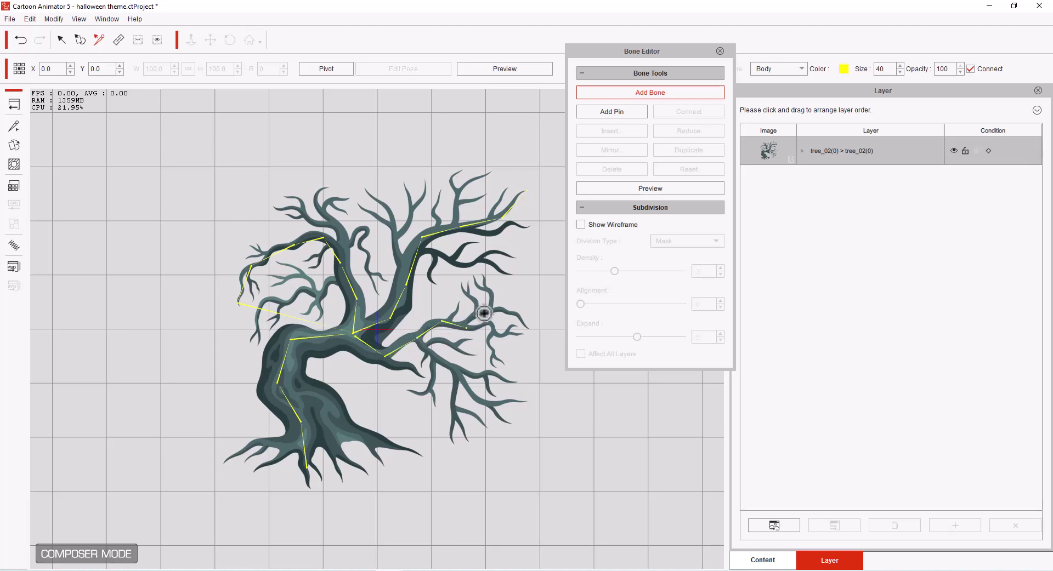
click(495, 312)
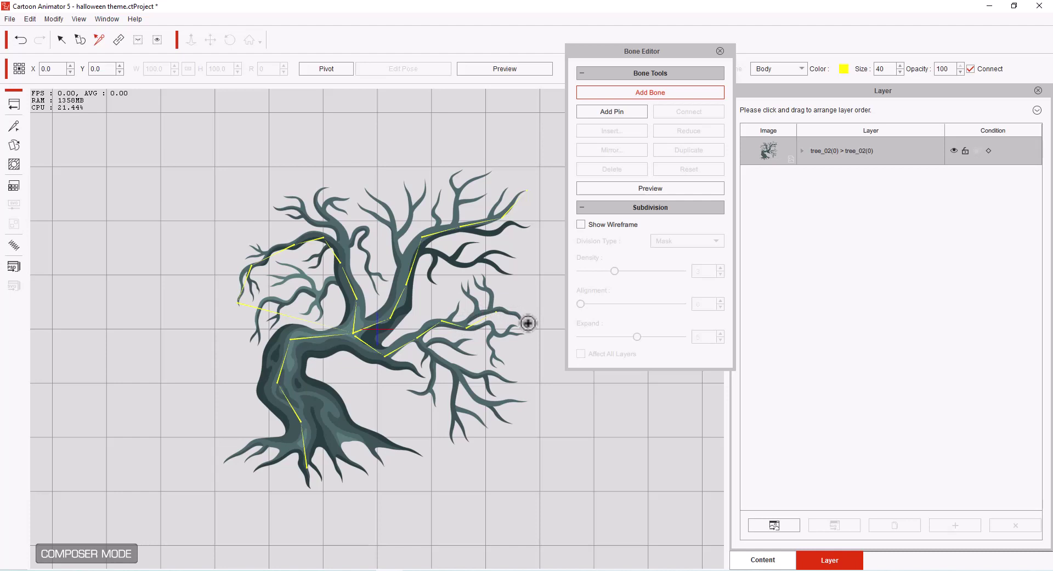
click(526, 325)
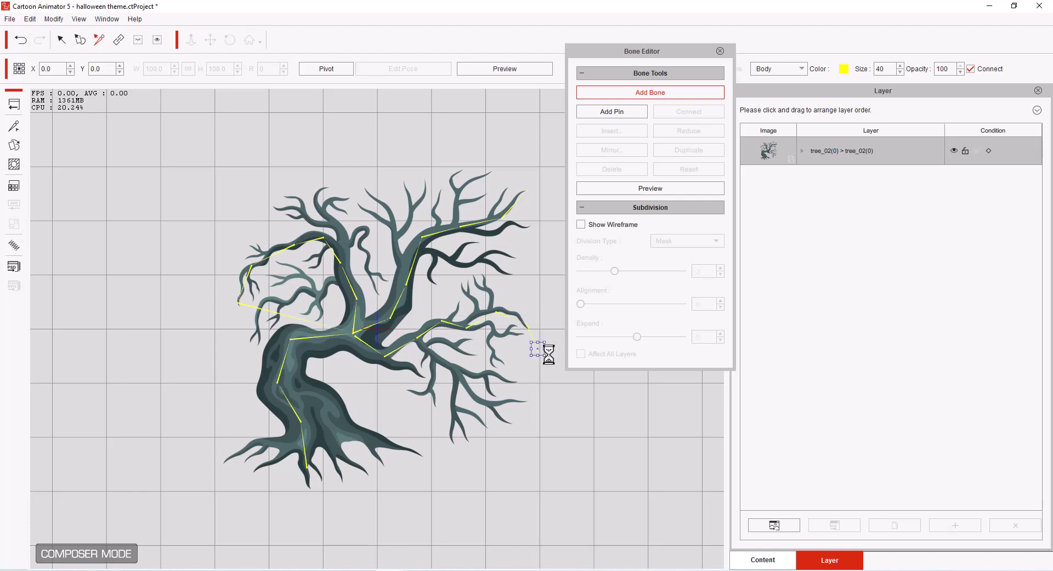
right_click(539, 351)
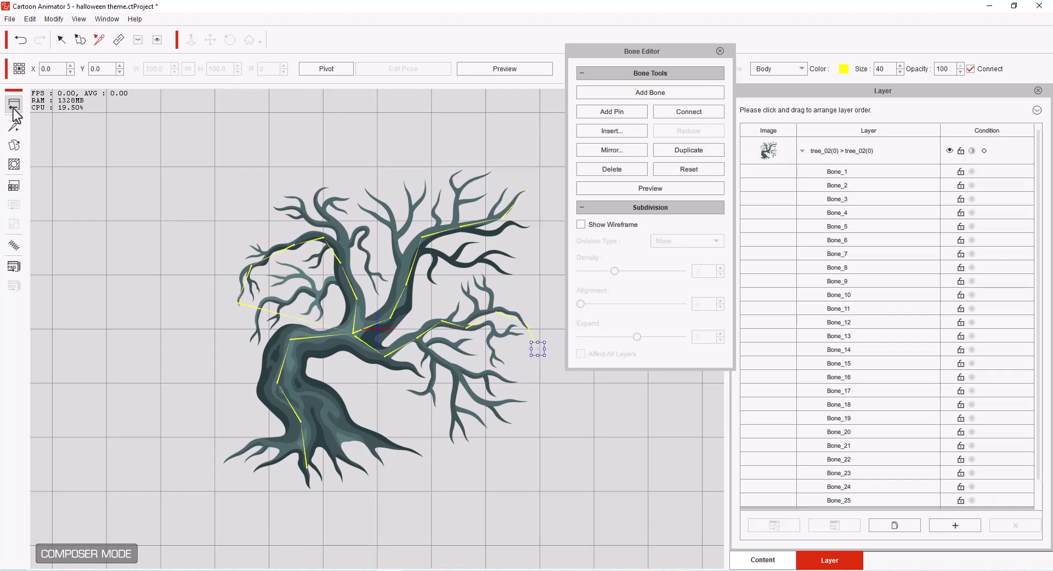
- Assign every tree bone from Bone_1 on to the Default spring group with the Slow preset (Speed 20)
click(14, 245)
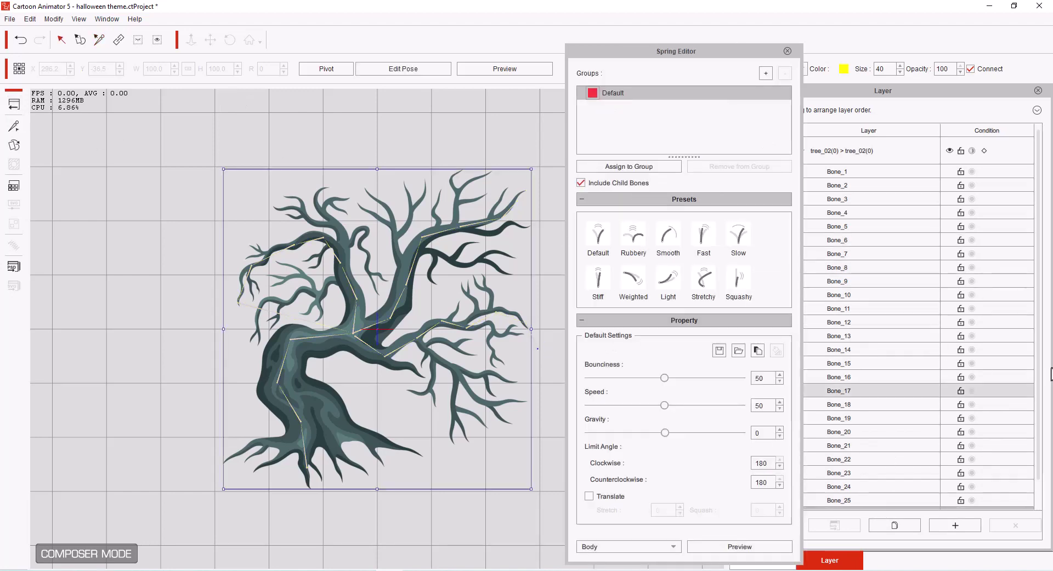
click(842, 172)
key(ctrl+a)
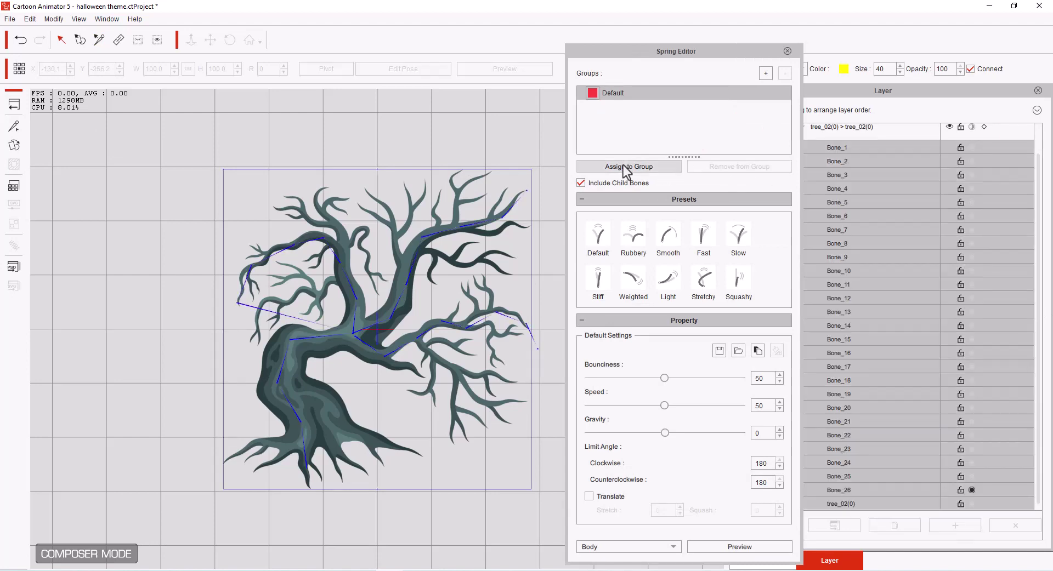
click(624, 166)
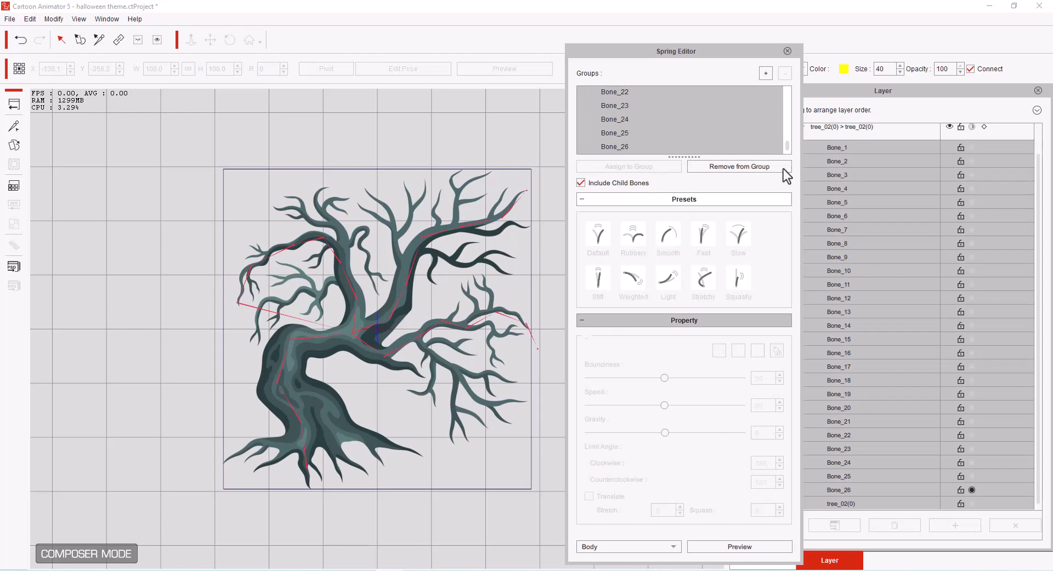
click(739, 235)
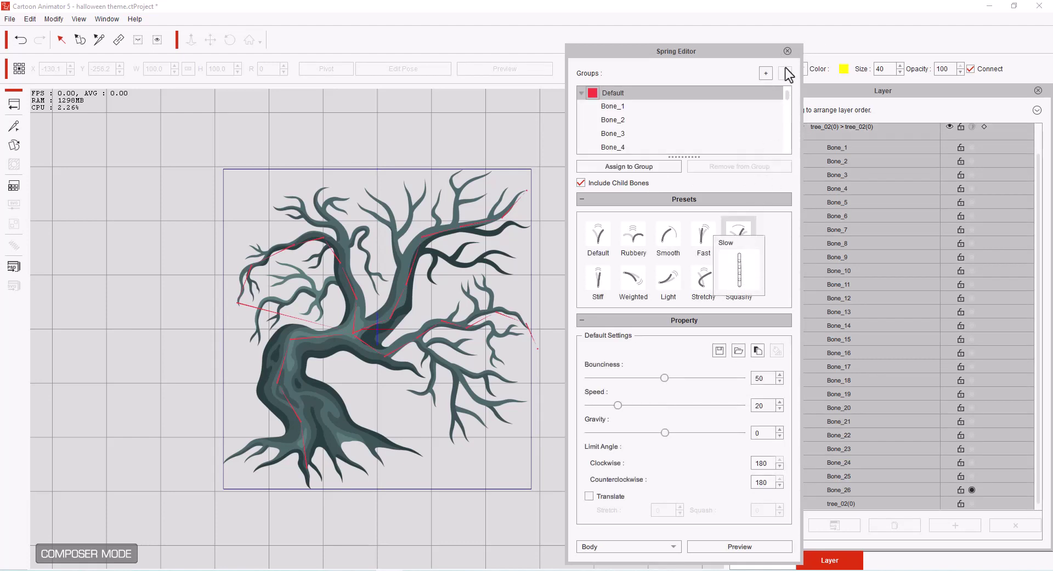
click(786, 52)
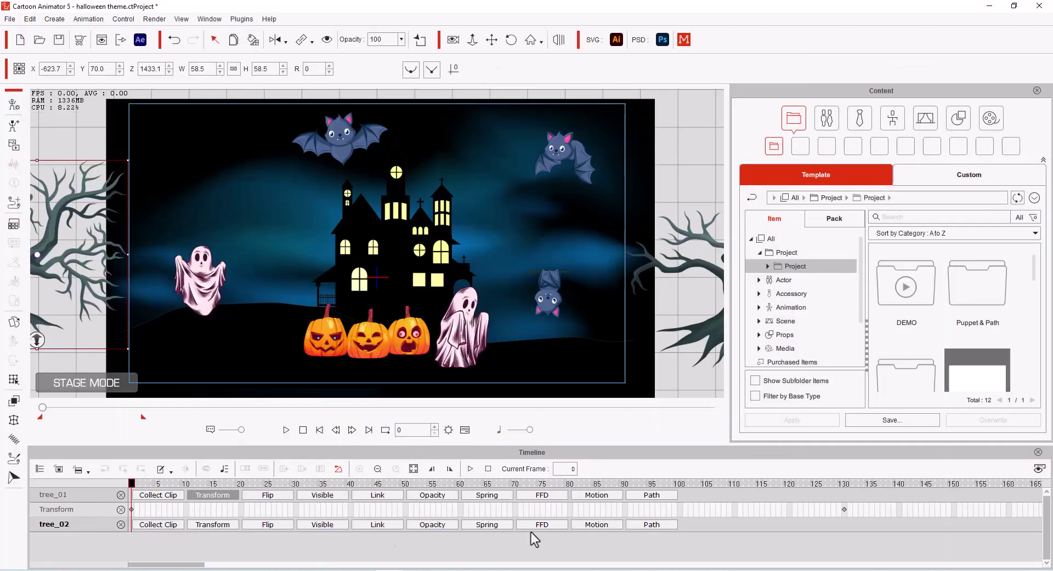
- Key tree_02's transform at frame 130 and drag it onto the stage to X -324.6
click(226, 524)
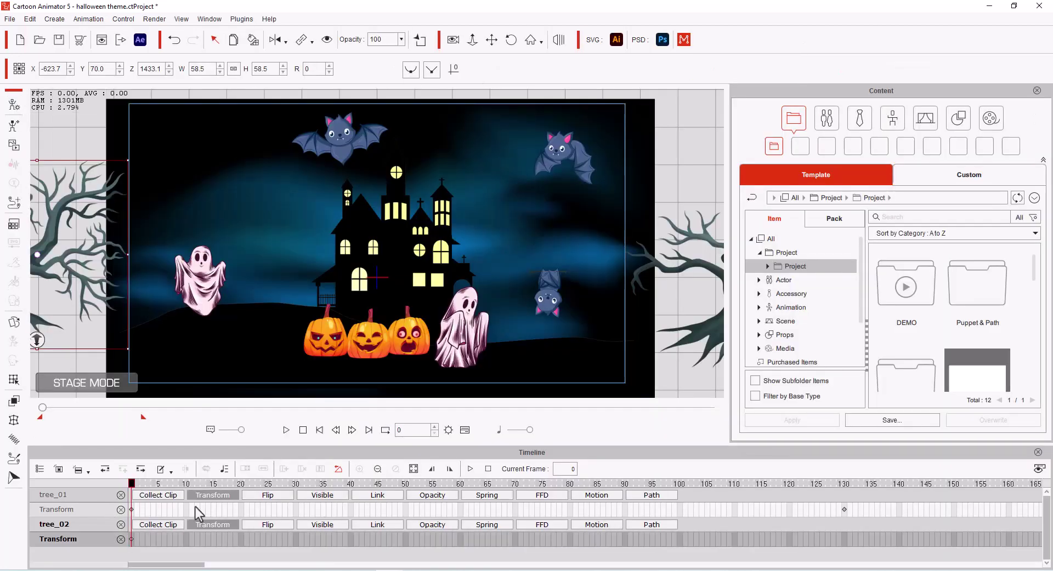
click(141, 469)
click(122, 469)
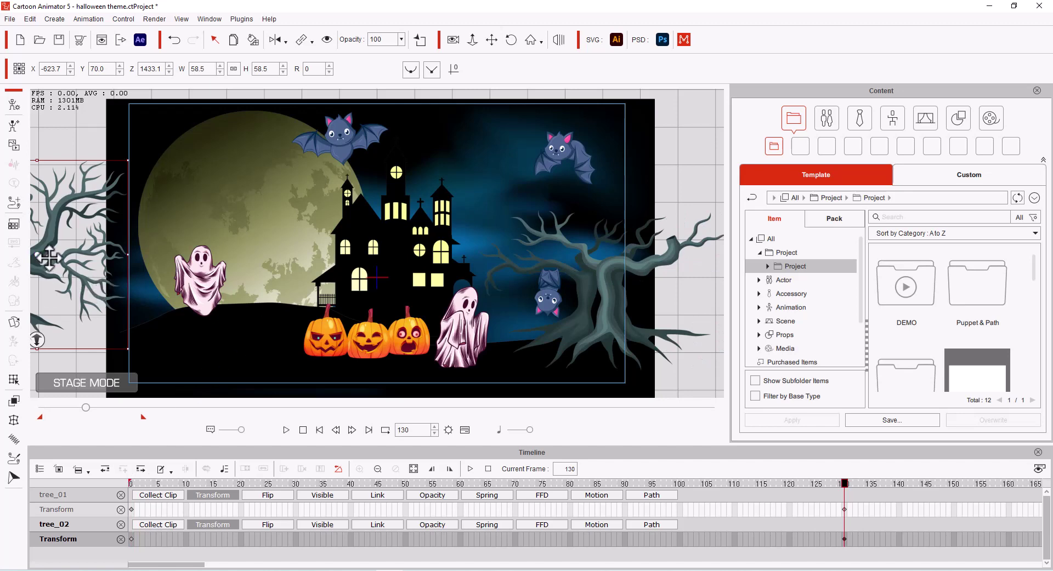
drag(55, 259, 218, 270)
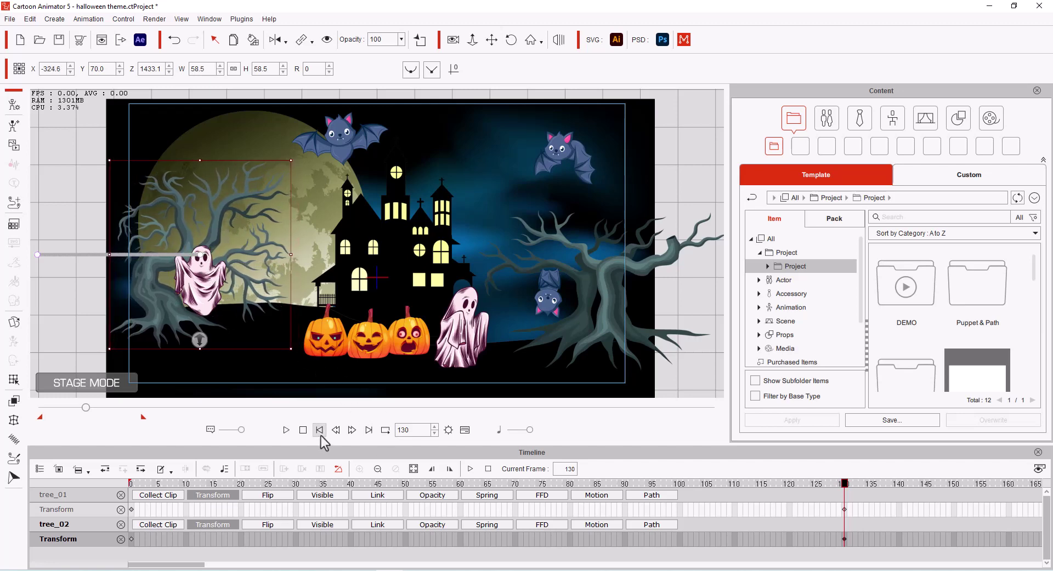
- Play the animation from frame 0 to watch the moon and trees slide in, then rewind
click(319, 434)
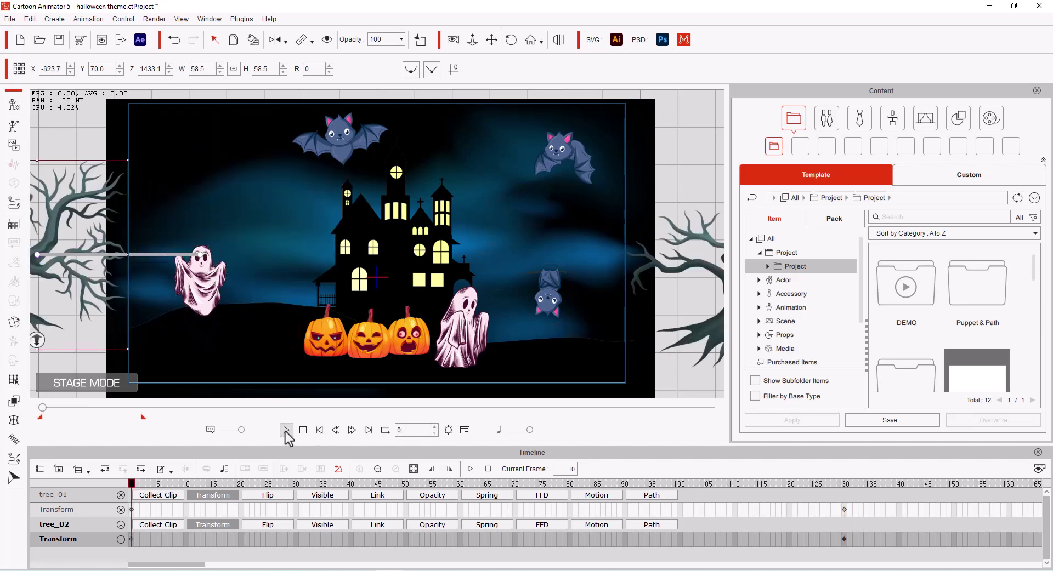
click(286, 431)
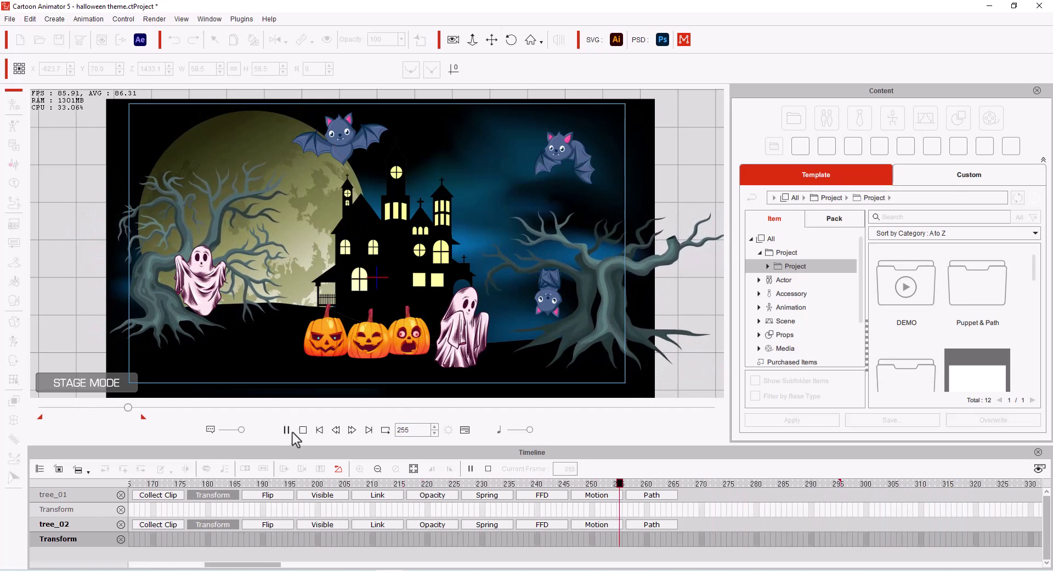
click(287, 430)
click(319, 430)
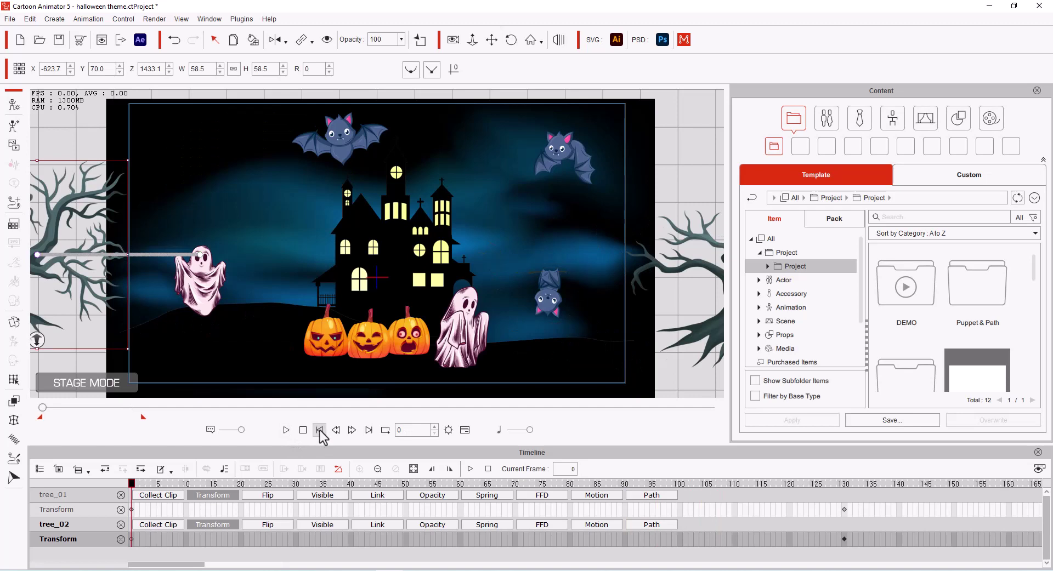